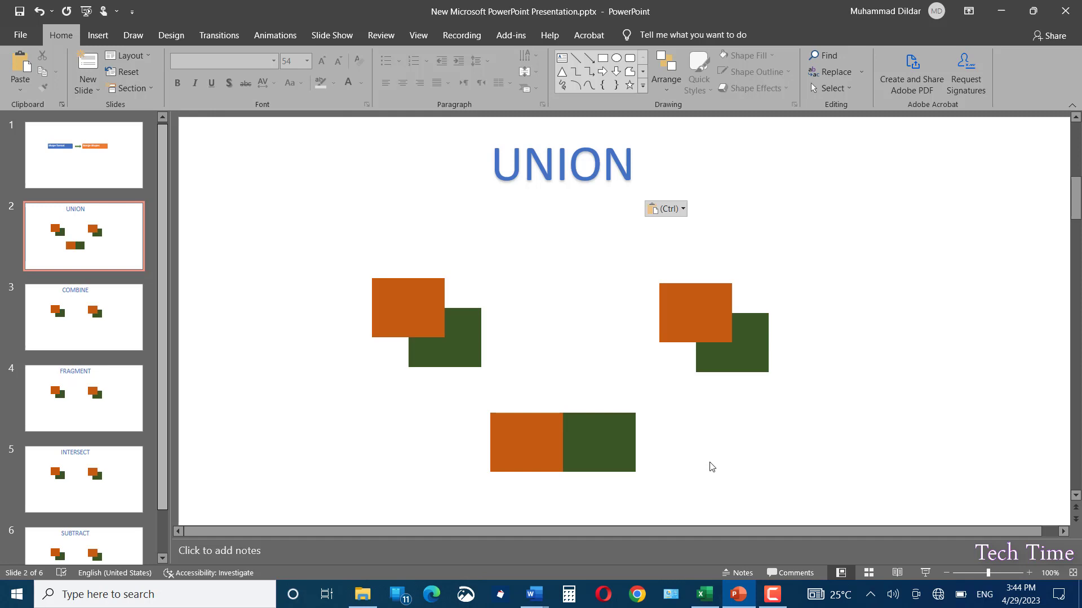
Step: Merge the left orange rectangle and green square with Union into one orange shape
left_click(560, 325)
left_click(412, 306)
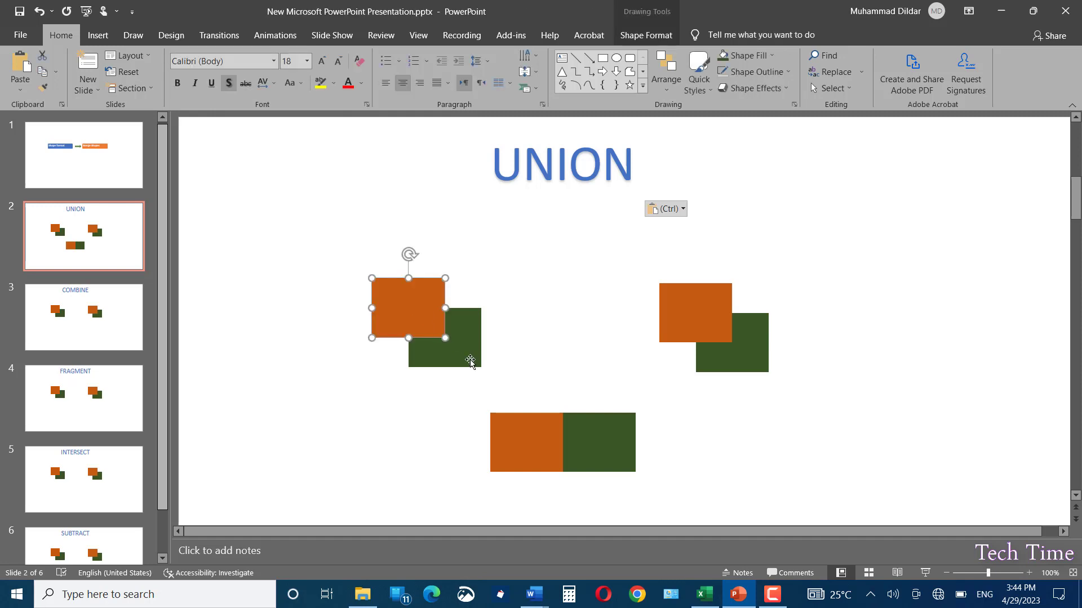
left_click(470, 361, "shift")
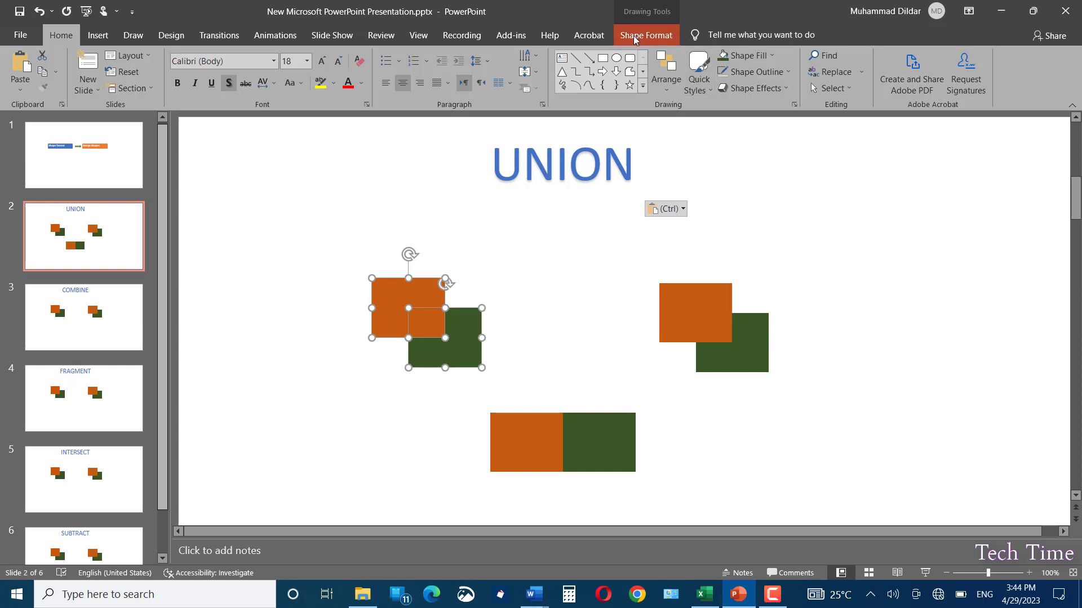
left_click(635, 39)
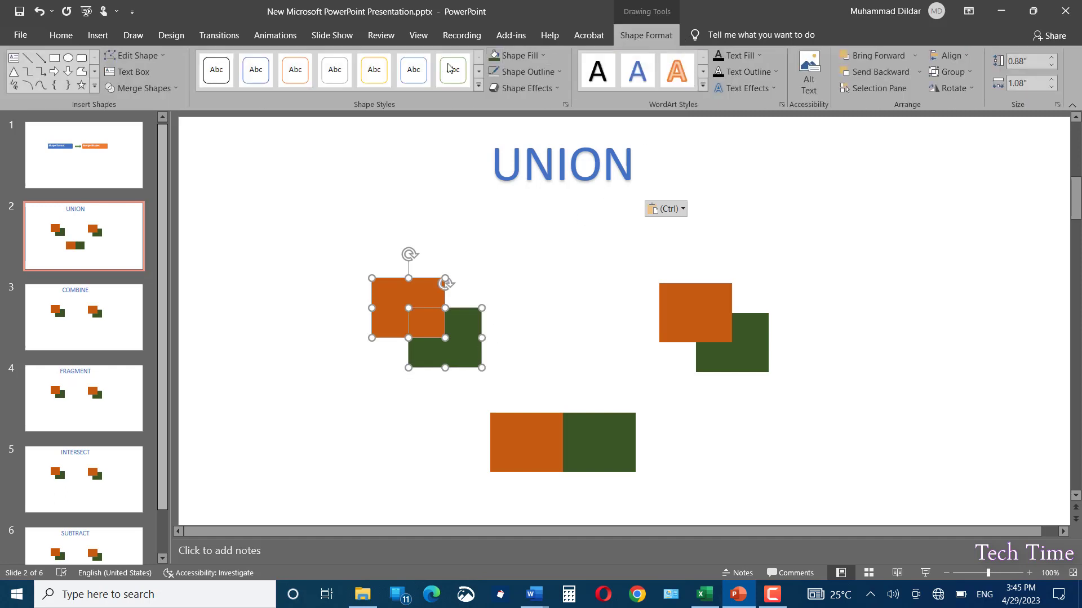
left_click(171, 89)
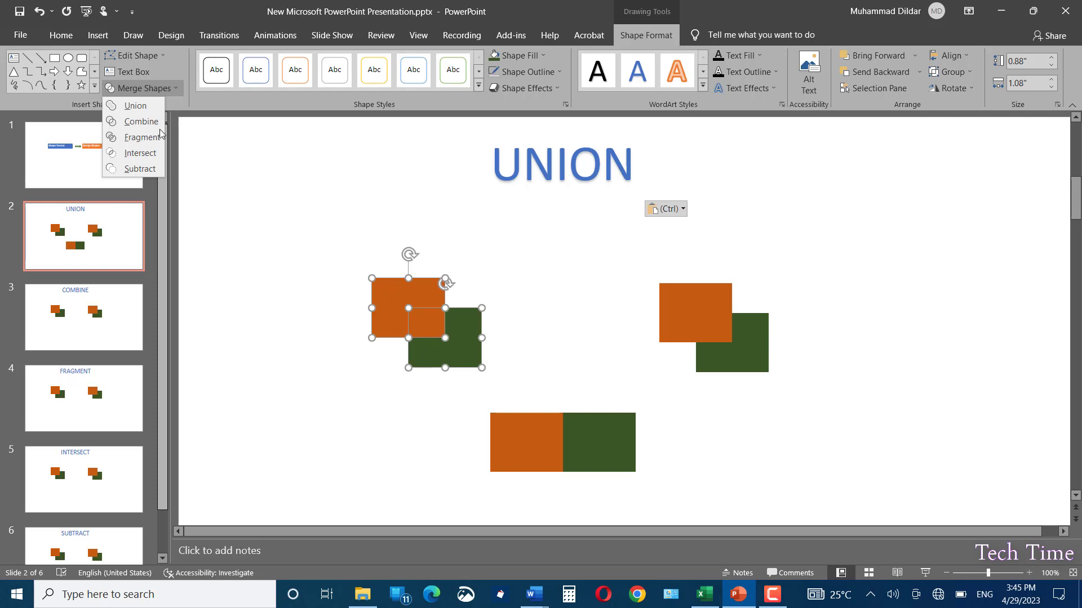
left_click(137, 106)
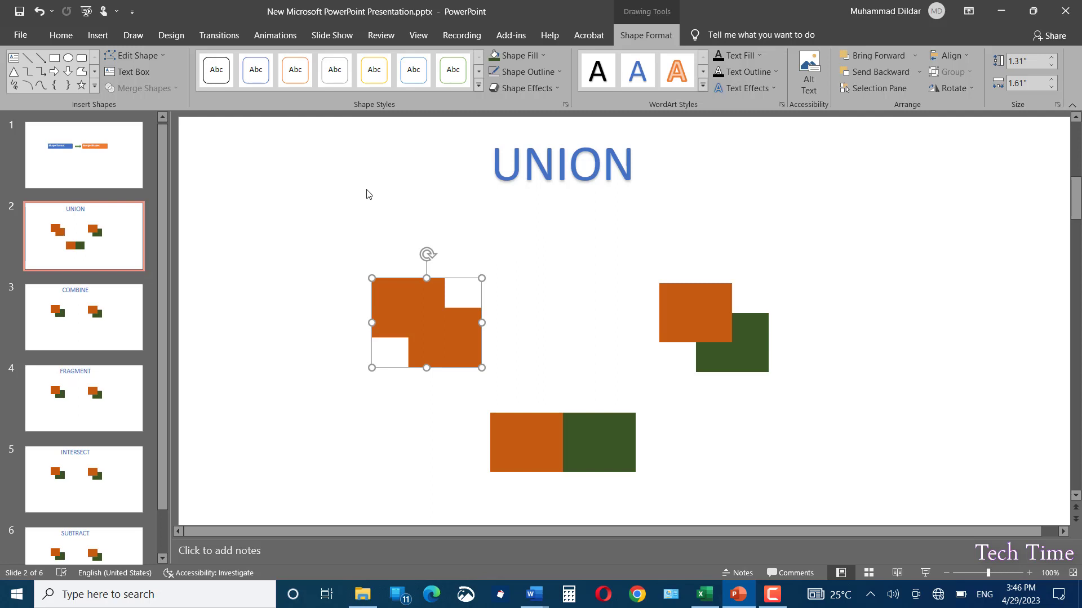
left_click(367, 194)
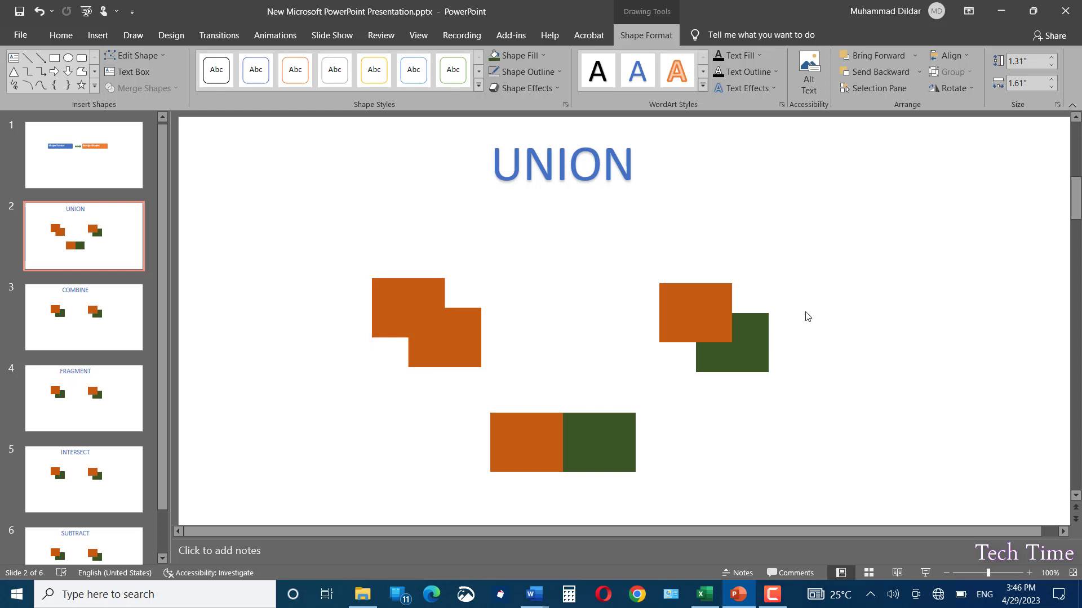
Step: Union the right green rectangle with its orange partner, producing a single green shape
left_click(746, 349)
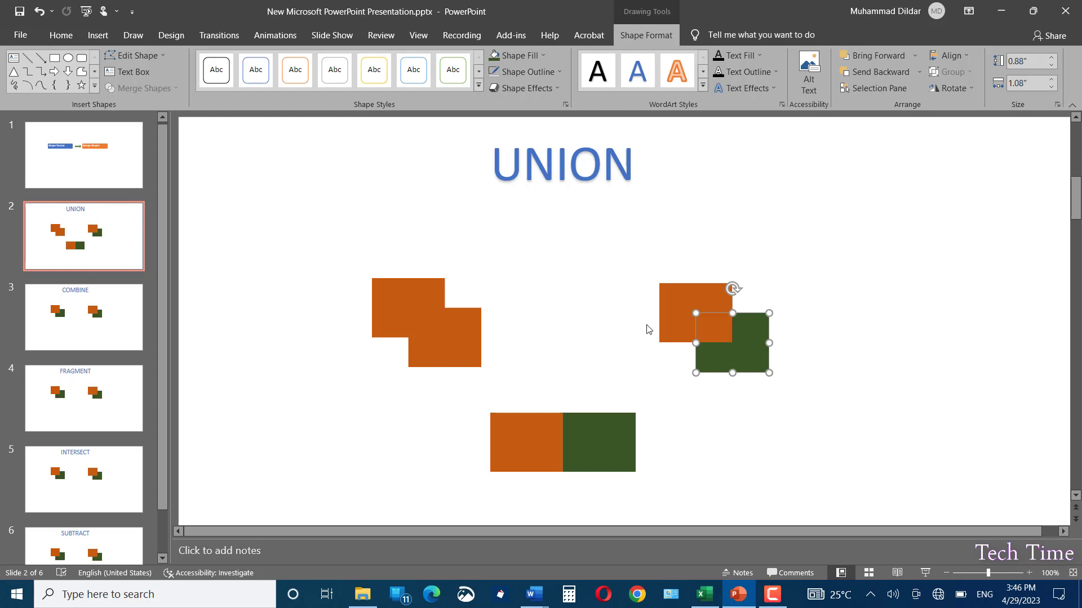
left_click(675, 314, "shift")
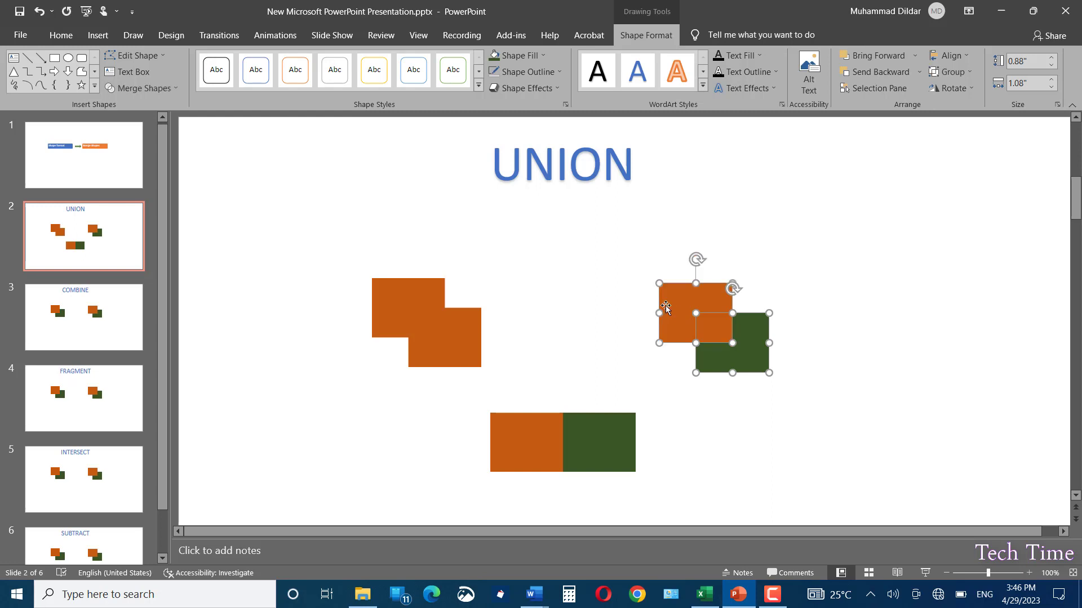
left_click(155, 91)
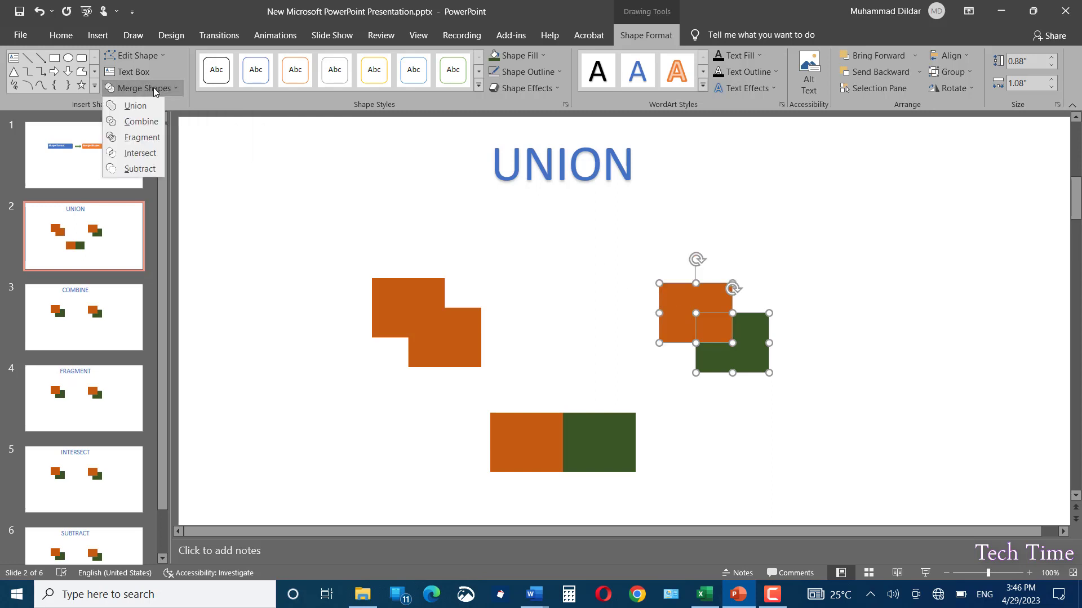
left_click(142, 107)
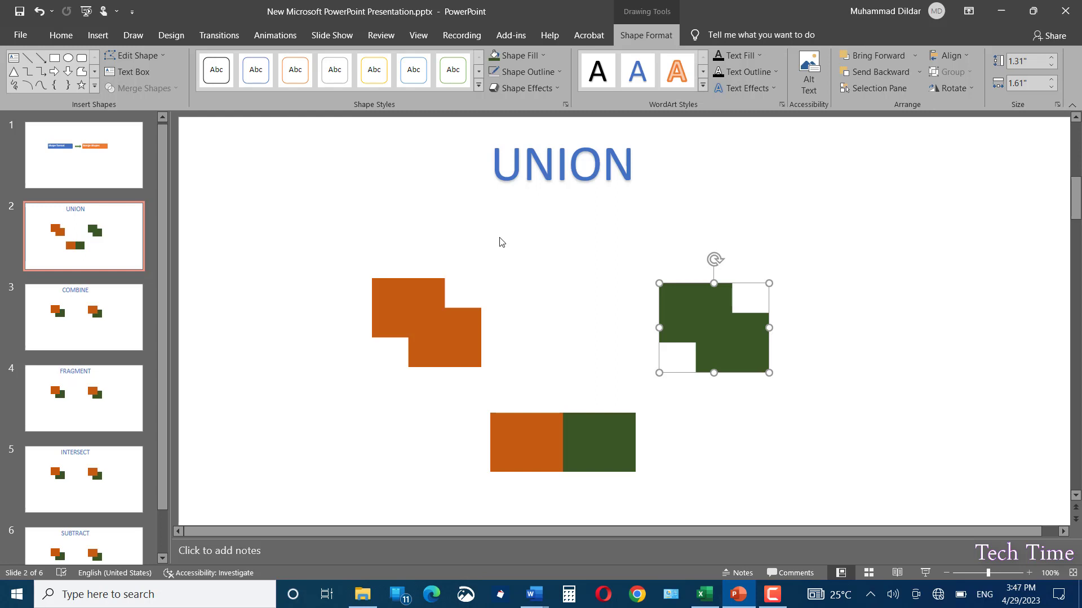
left_click(715, 452)
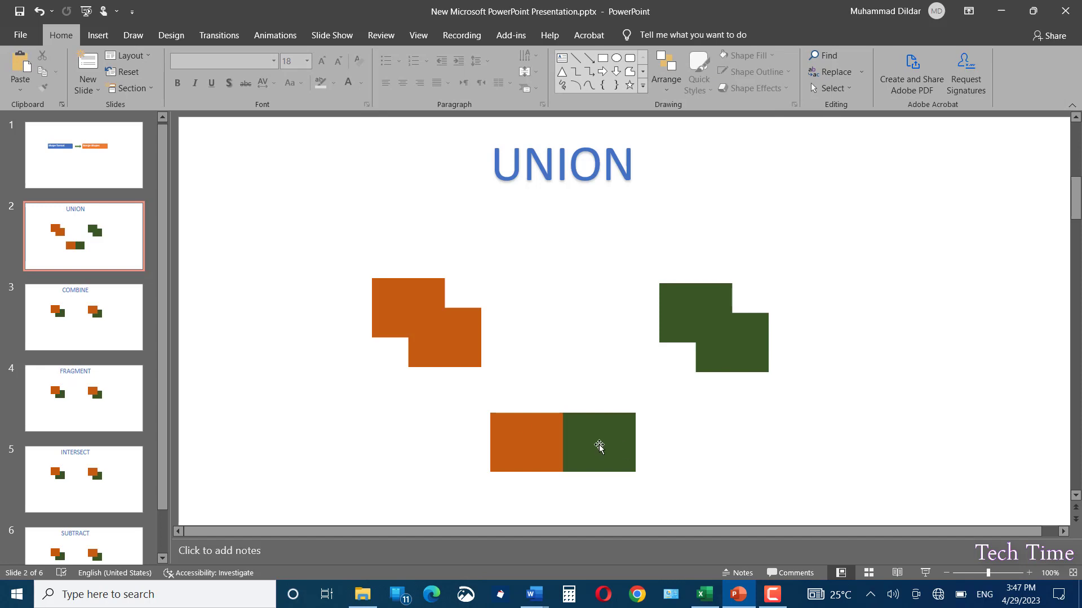
Step: Union the bottom orange and green rectangles into one long orange rectangle
left_click(506, 432)
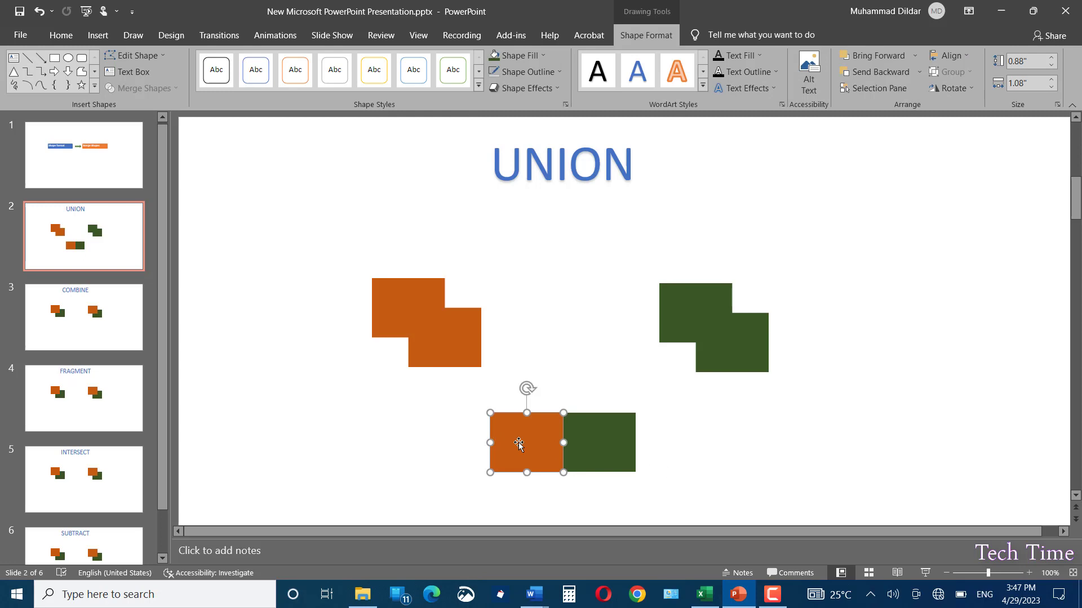
left_click(619, 459, "shift")
left_click(153, 89)
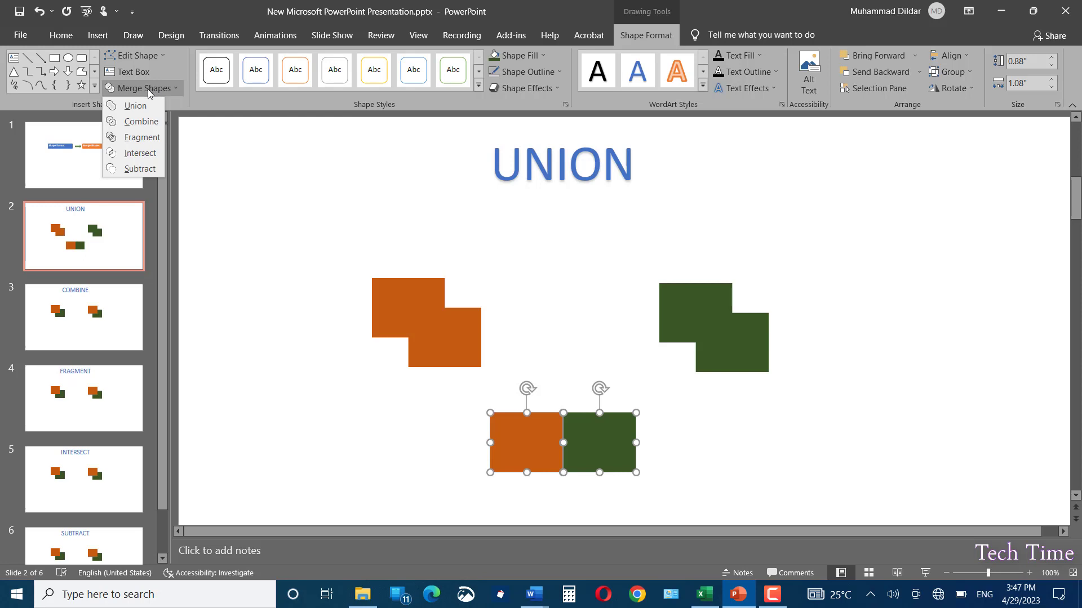
left_click(135, 106)
left_click(438, 412)
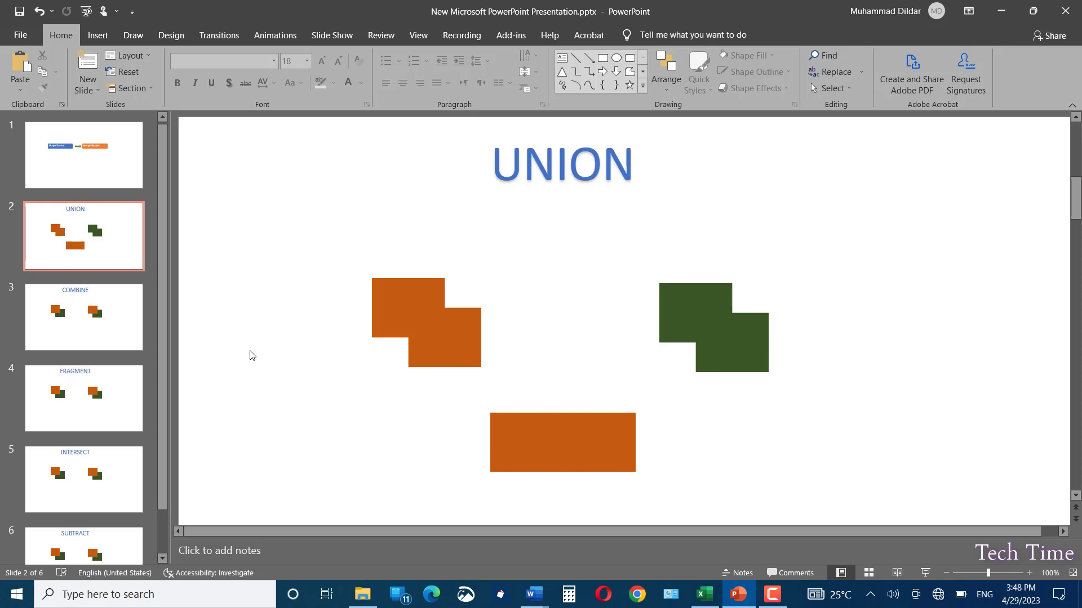
Step: On the COMBINE slide, combine the left orange and green pair and nudge the result up
left_click(73, 317)
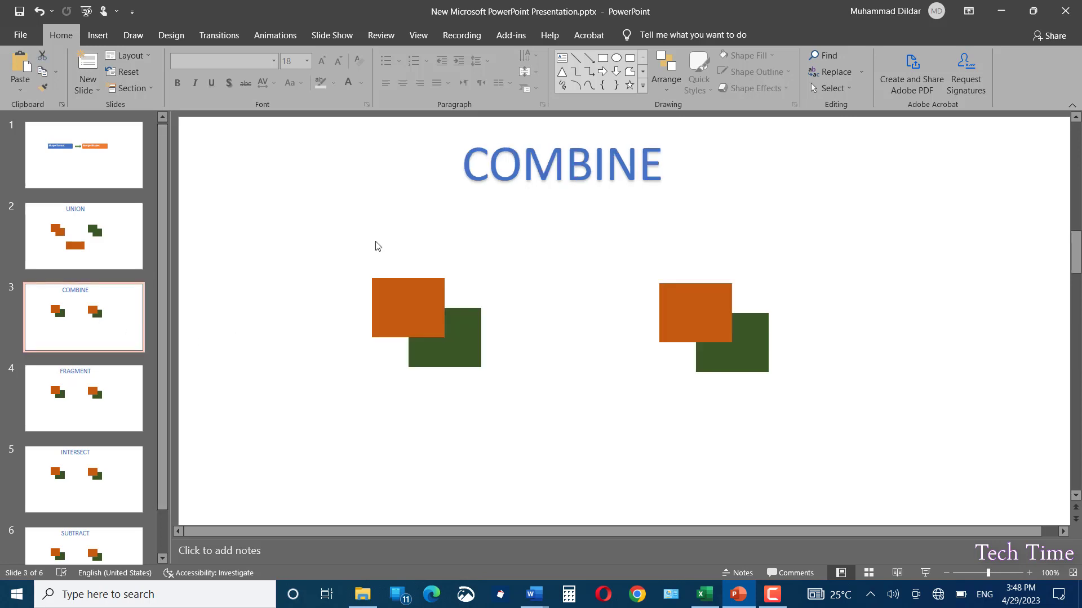
left_click(413, 320)
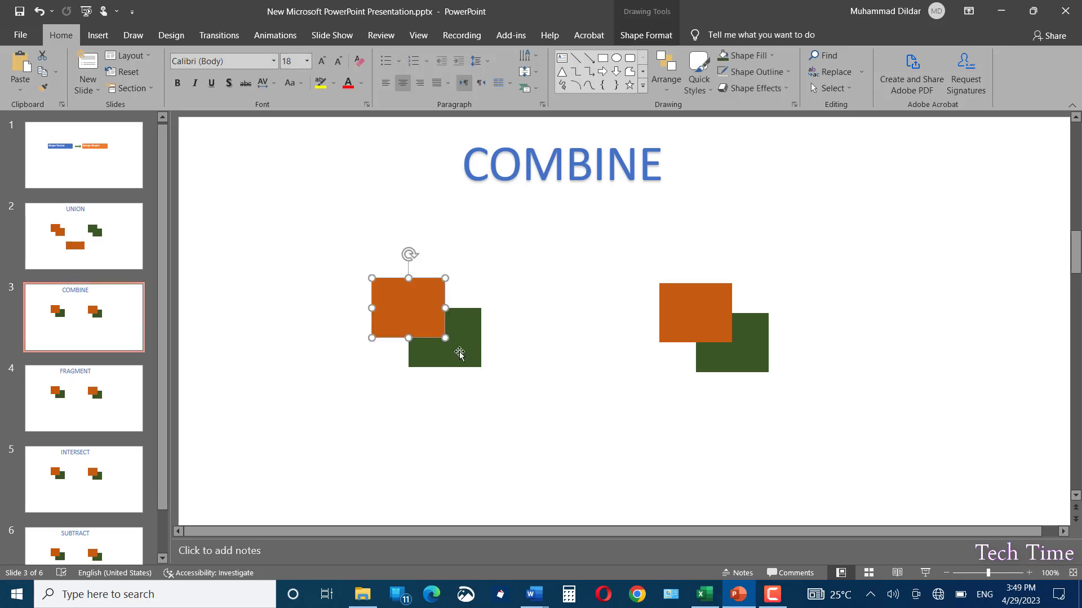
left_click(459, 354, "shift")
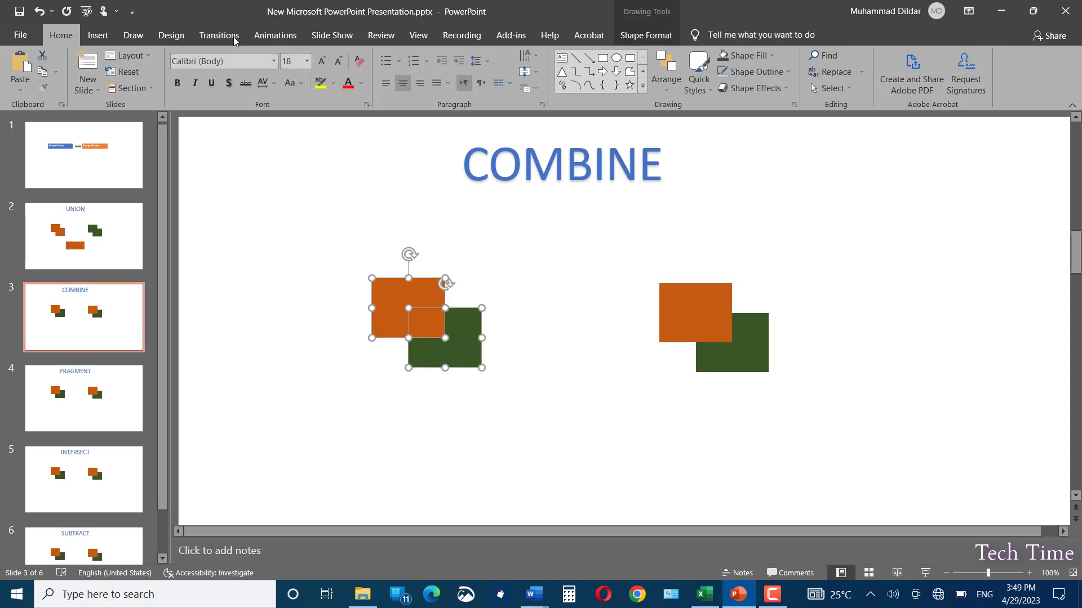
key("alt+j")
key("d")
left_click(141, 88)
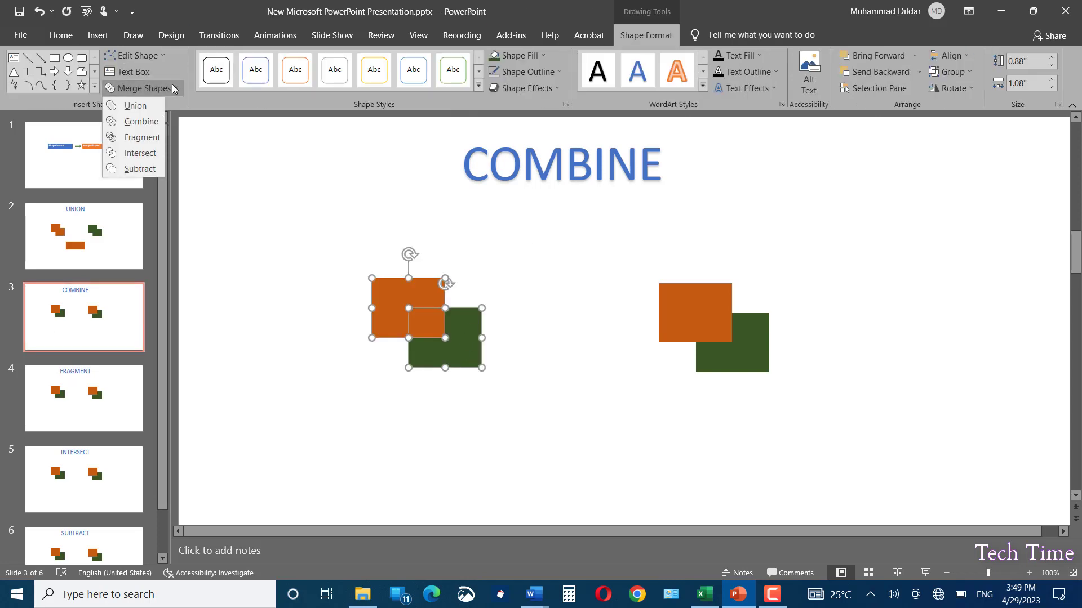
left_click(141, 122)
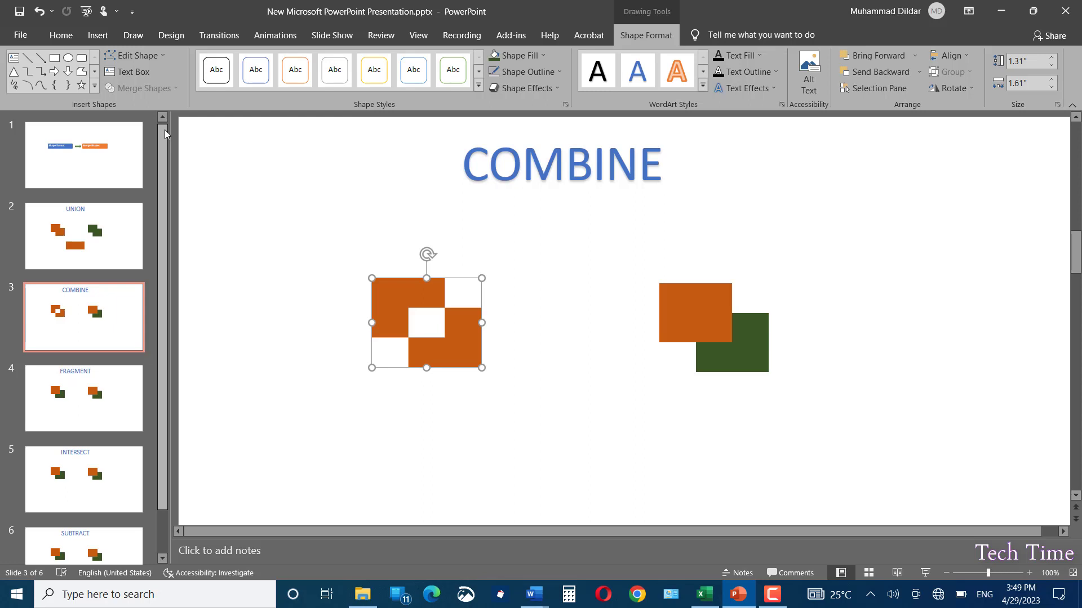
mouse_move(455, 334)
left_mouse_down()
mouse_move(483, 315)
mouse_move(452, 318)
left_mouse_up()
left_click(506, 353)
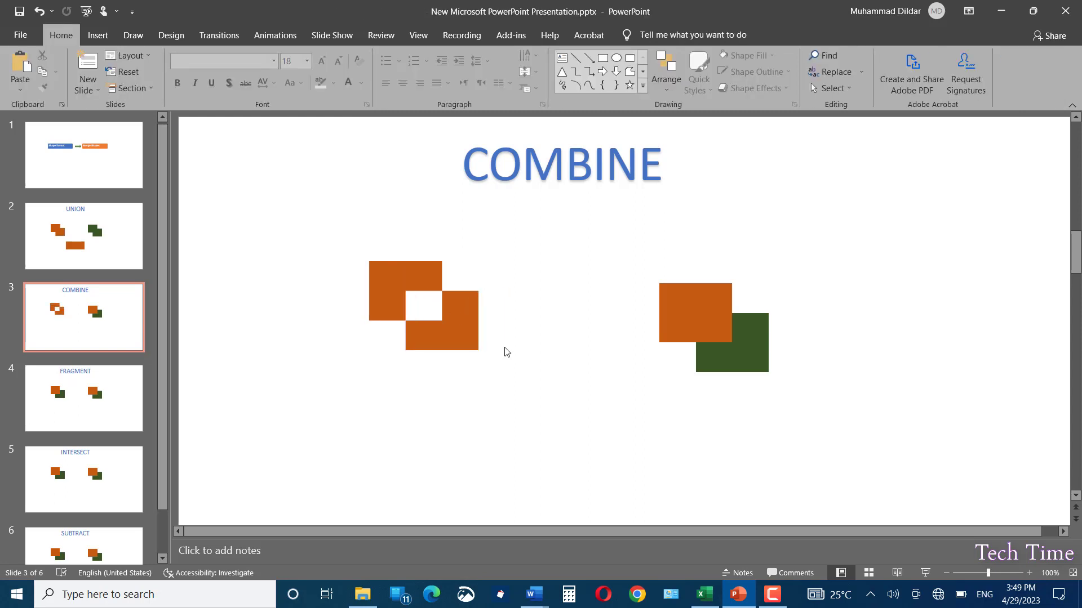
Step: Combine the right green and orange pair into a hollow green shape, then go to FRAGMENT
left_click(755, 360)
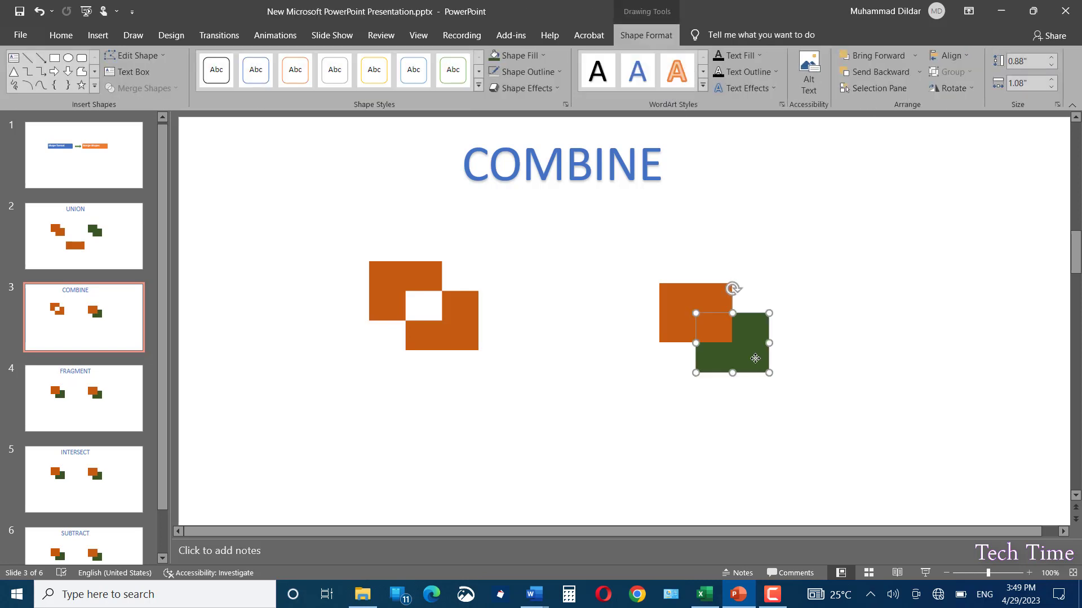
left_click(682, 307, "shift")
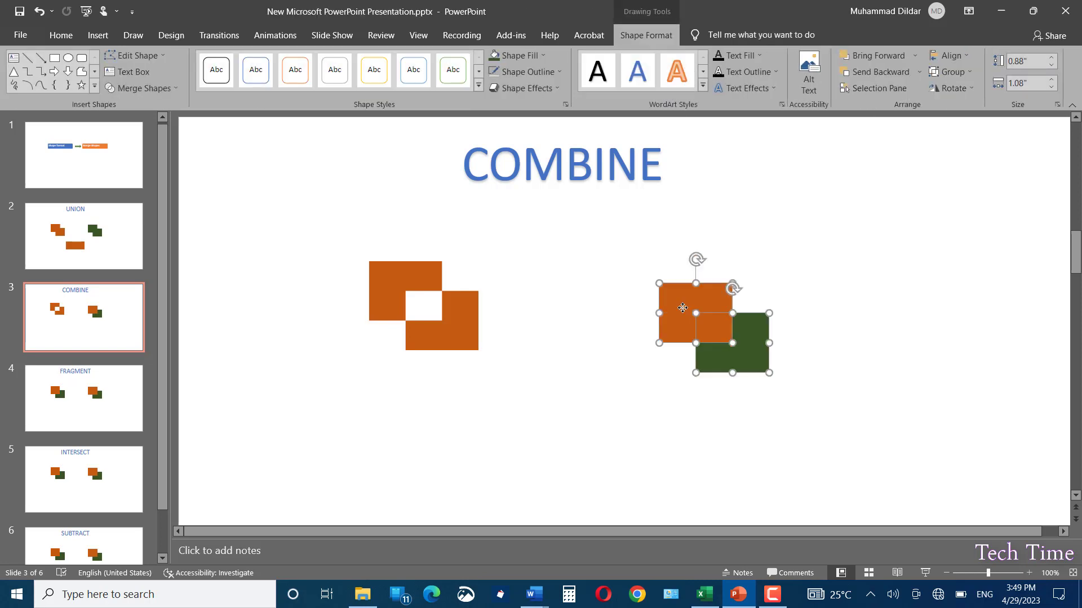
left_click(166, 89)
left_click(149, 122)
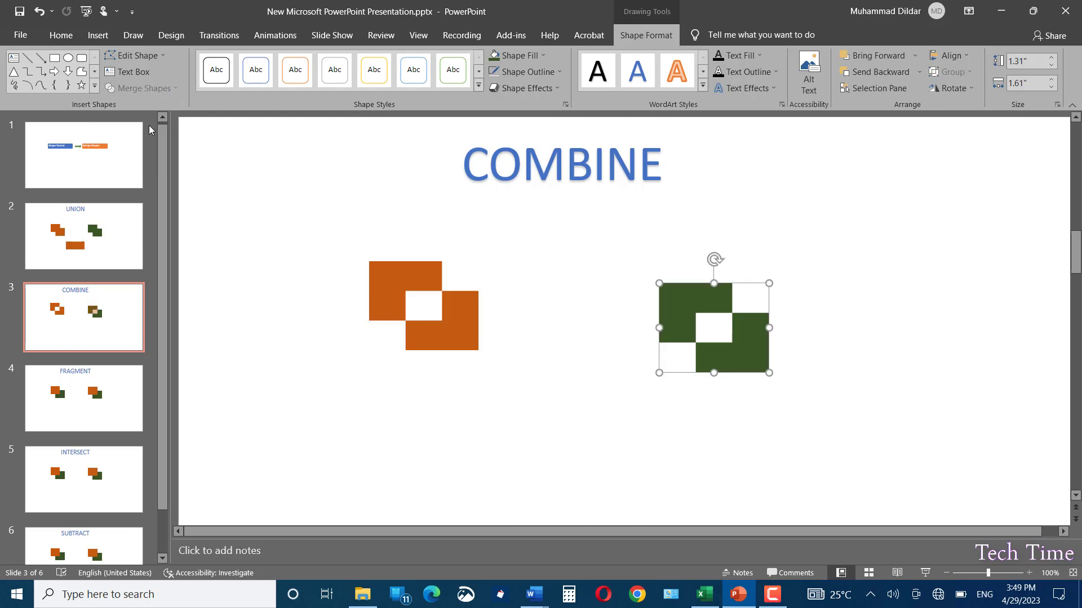
left_click(434, 394)
left_click(89, 404)
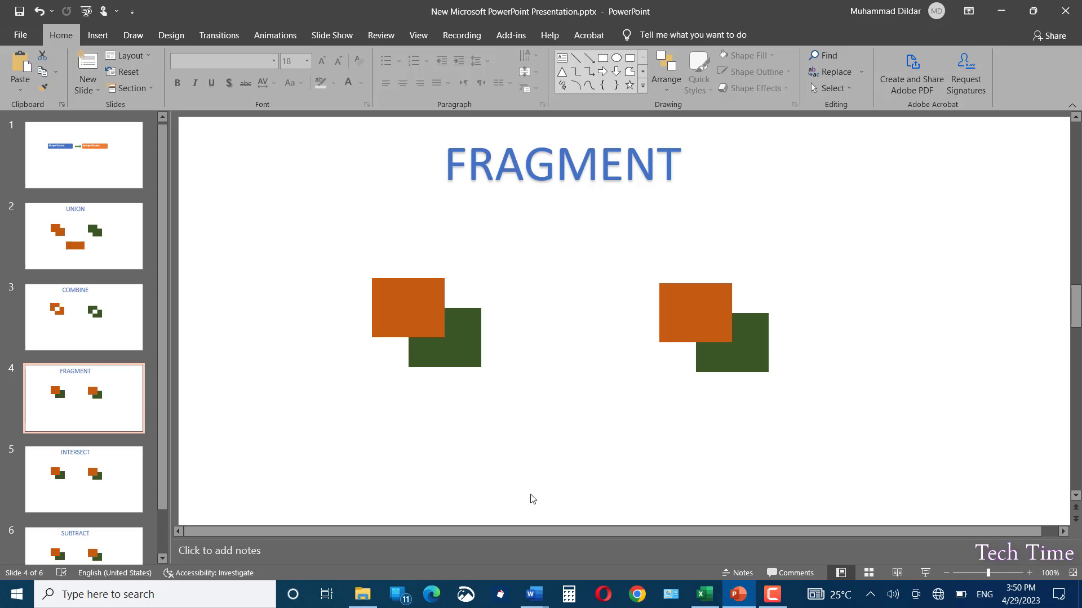
Step: Fragment the left orange rectangle and green square into separate orange pieces
left_click(412, 321)
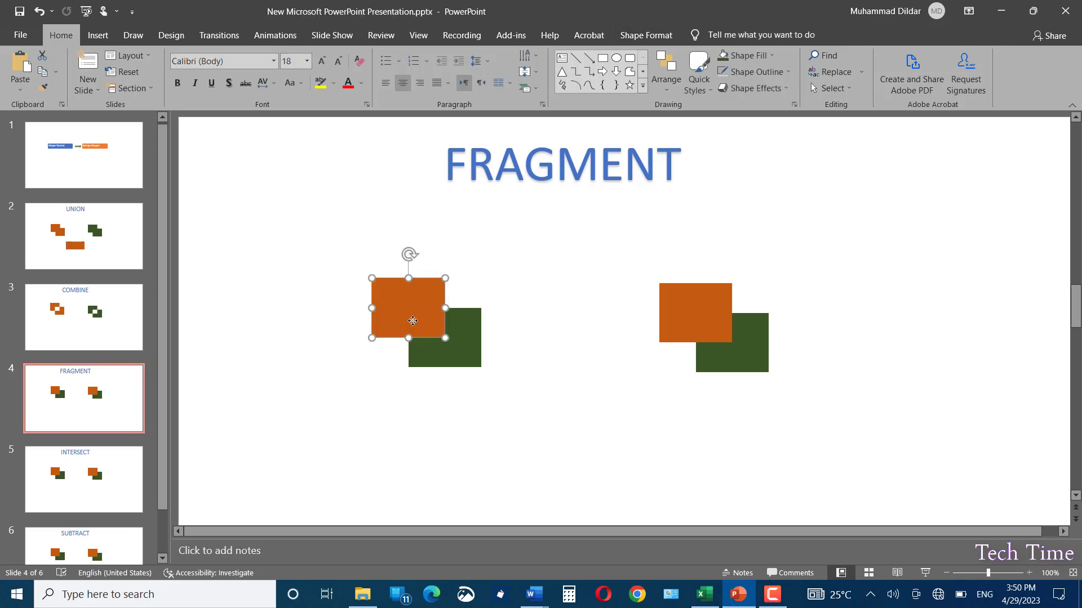
left_click(471, 361, "shift")
left_click(646, 35)
left_click(141, 88)
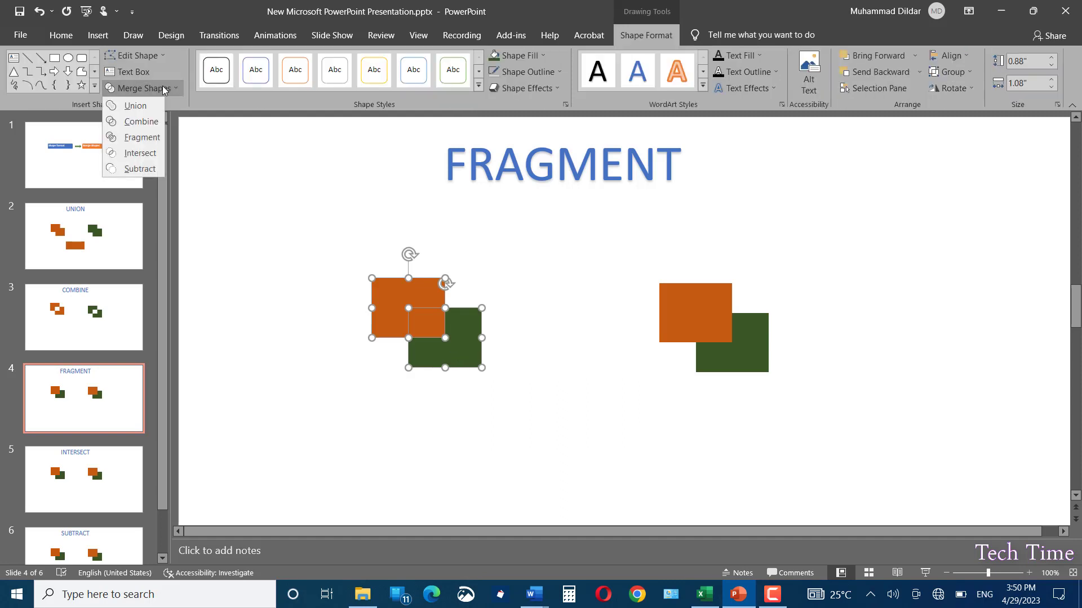
left_click(149, 137)
left_click(510, 284)
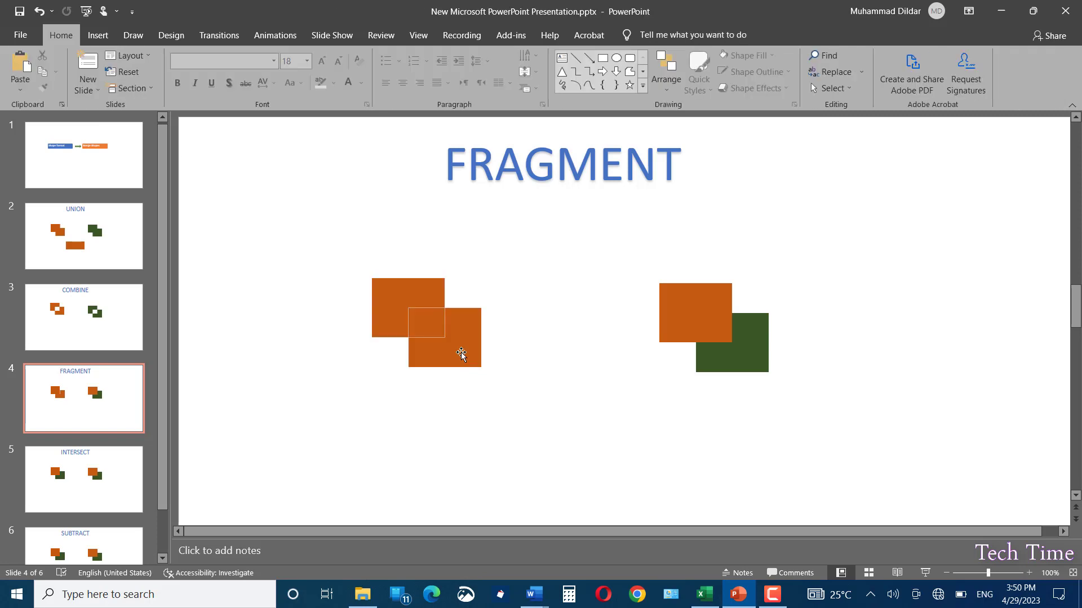
Step: Drag the two orange L-shapes apart with the small square between them
left_click(465, 354)
left_click_drag(468, 351, 515, 365)
left_click_drag(387, 290, 304, 275)
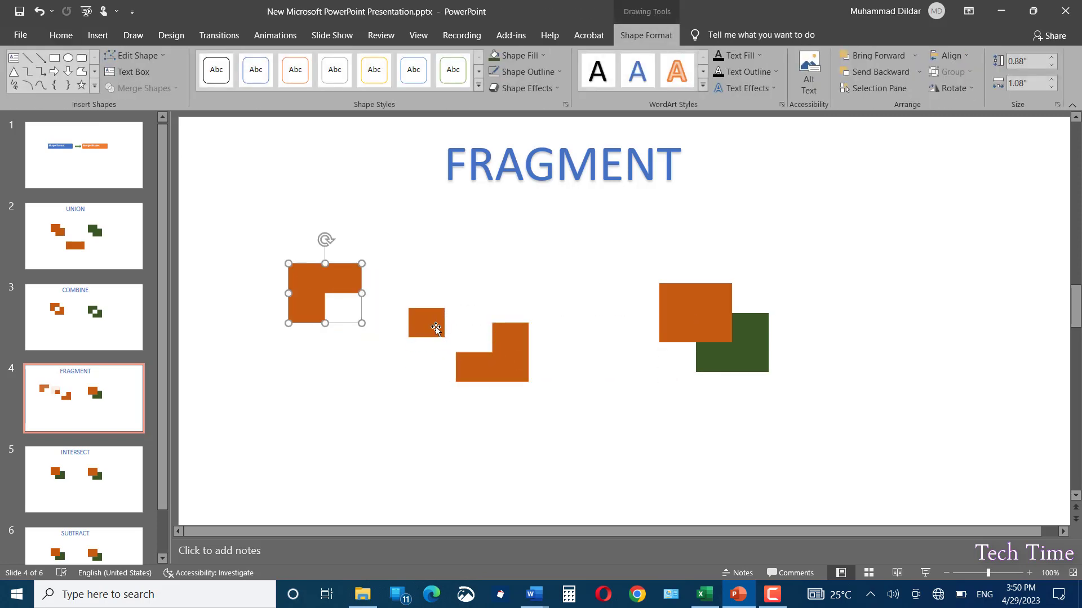
left_click_drag(428, 324, 402, 324)
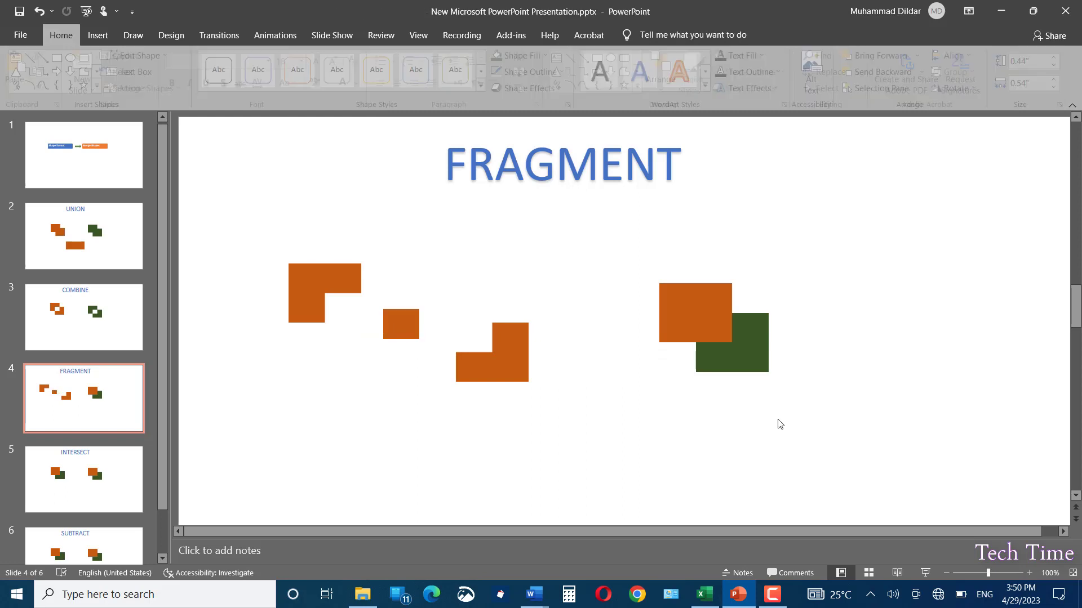
Step: Fragment the right green and orange rectangles into green pieces
left_click(744, 361)
left_click(676, 304, "shift")
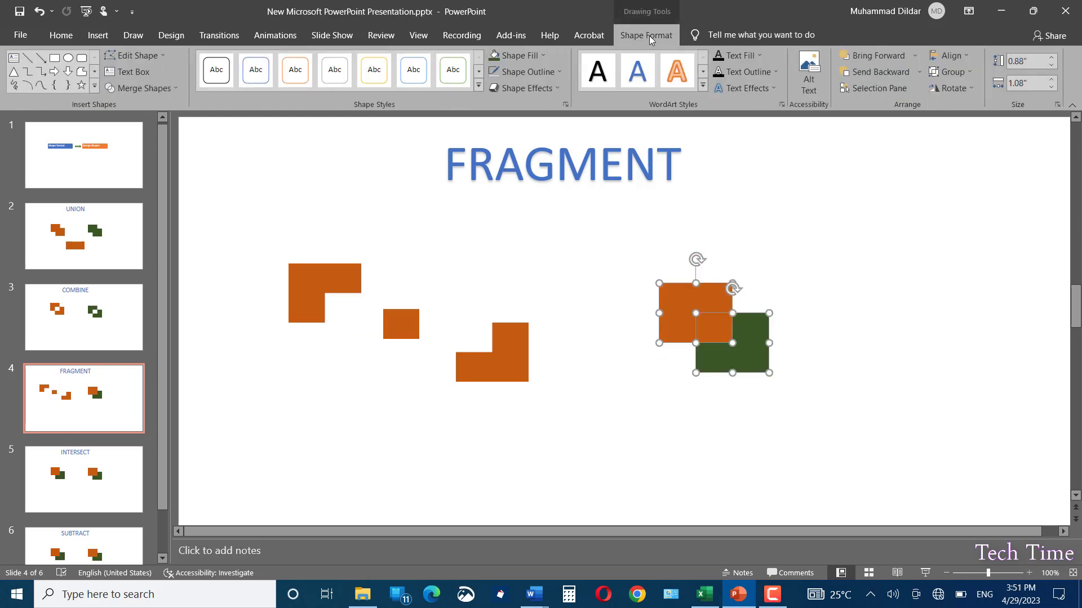
left_click(169, 89)
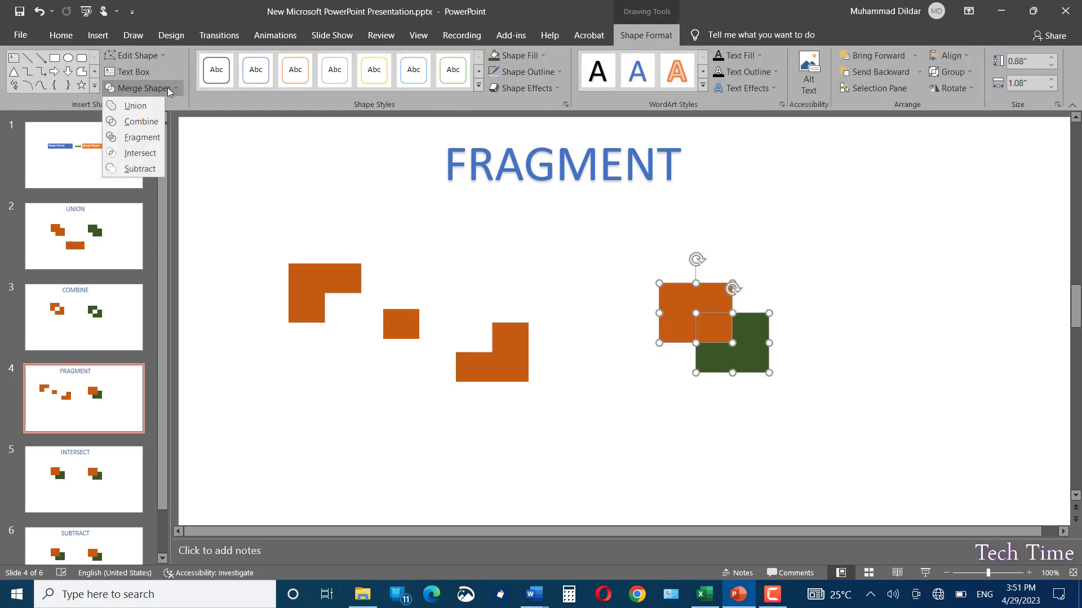
left_click(144, 139)
left_click(145, 138)
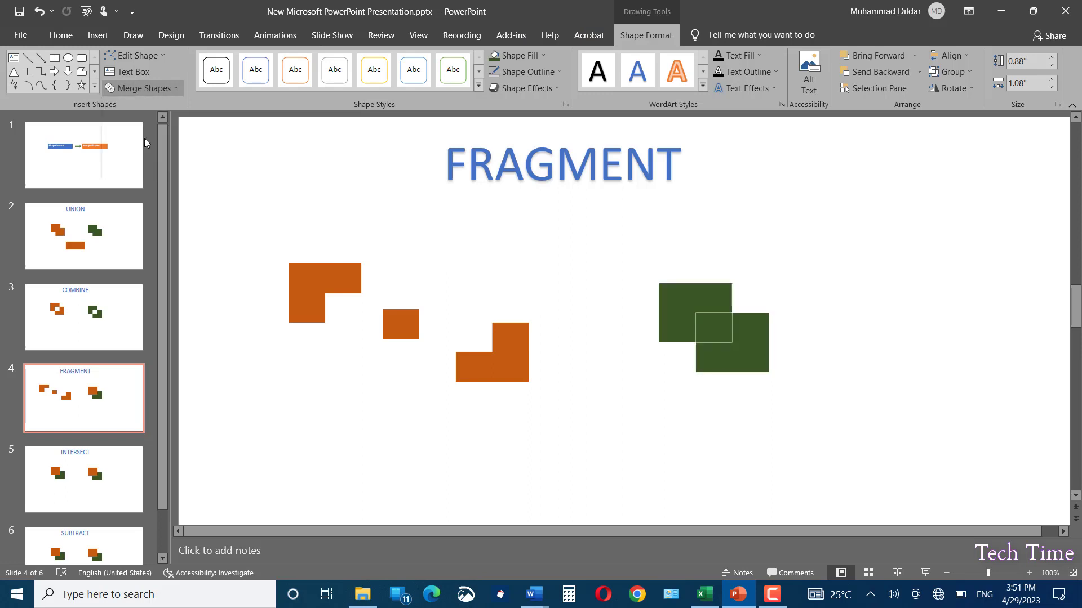
left_click(825, 393)
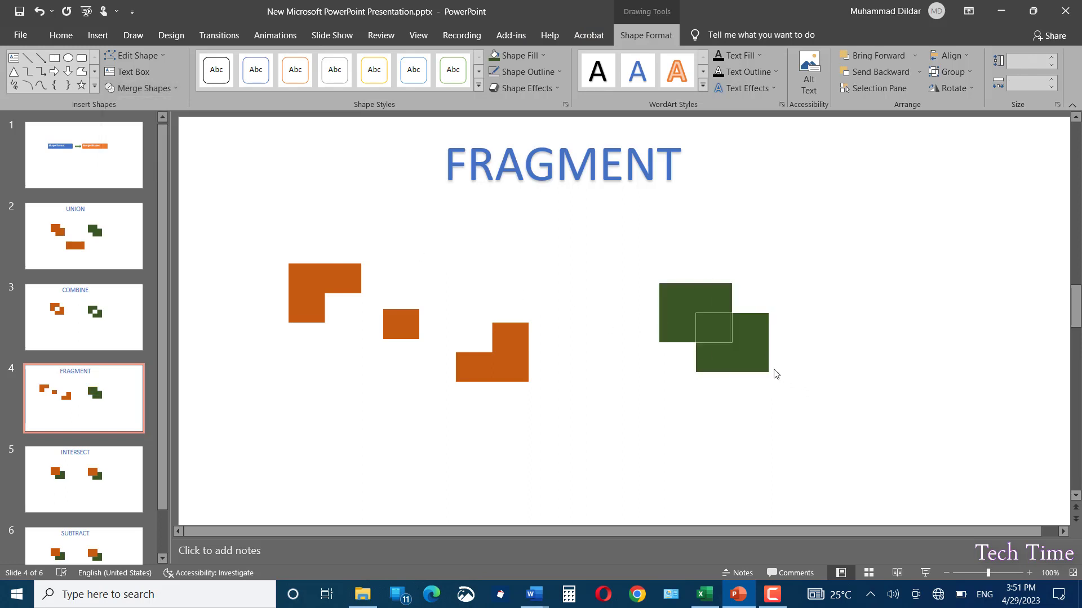
Step: Pull the two green L fragments away from the small square, then go to INTERSECT
left_click(750, 355)
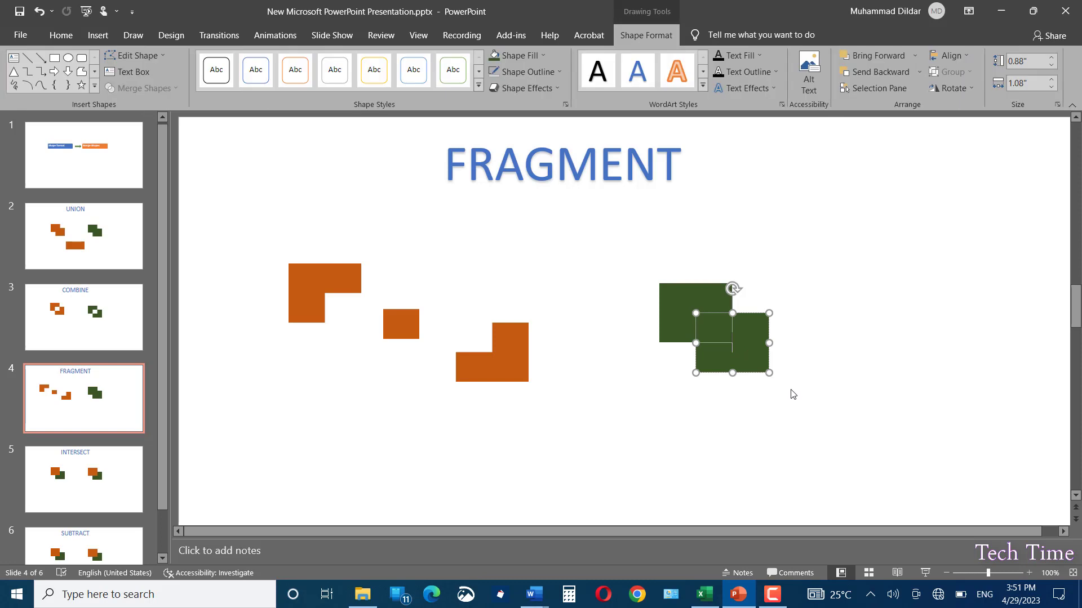
left_click_drag(749, 363, 791, 401)
left_click(663, 288)
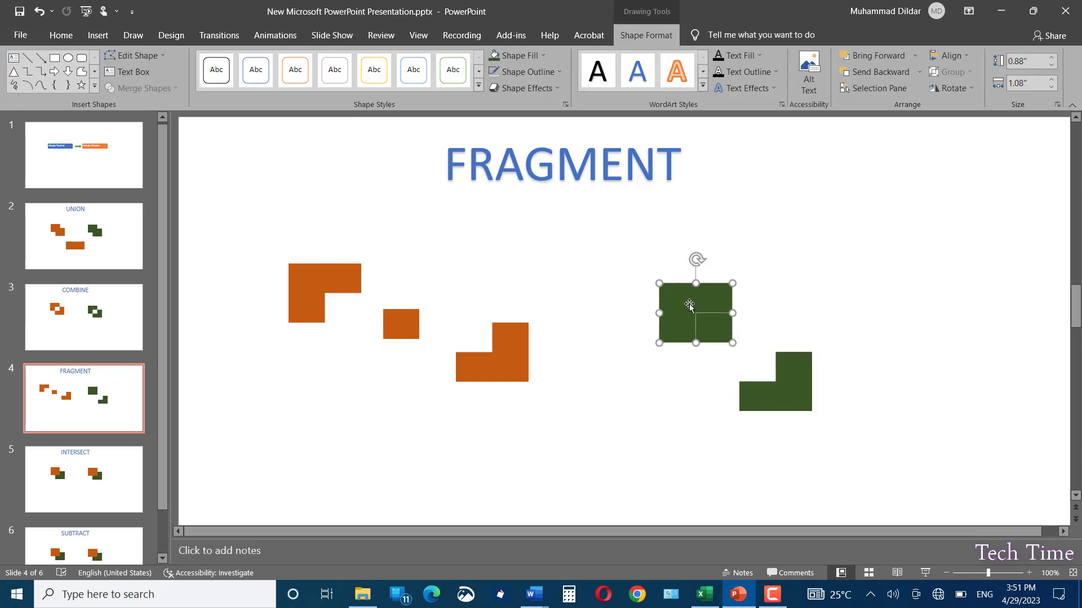
left_click_drag(689, 308, 663, 284)
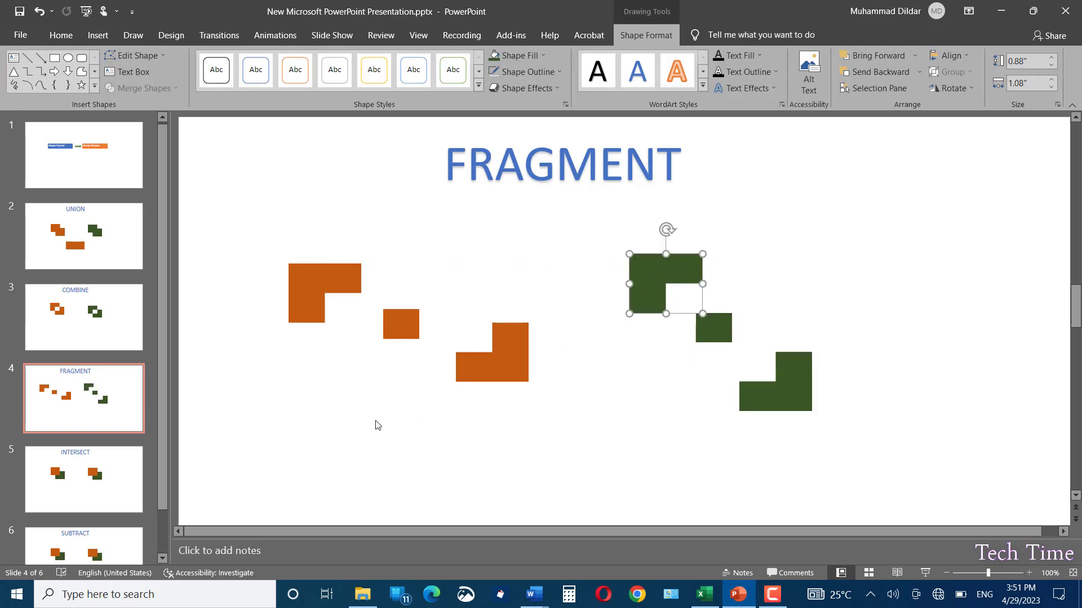
left_click(87, 458)
Step: Intersect the left orange and green rectangles, leaving only their small orange overlap square
left_click(426, 312)
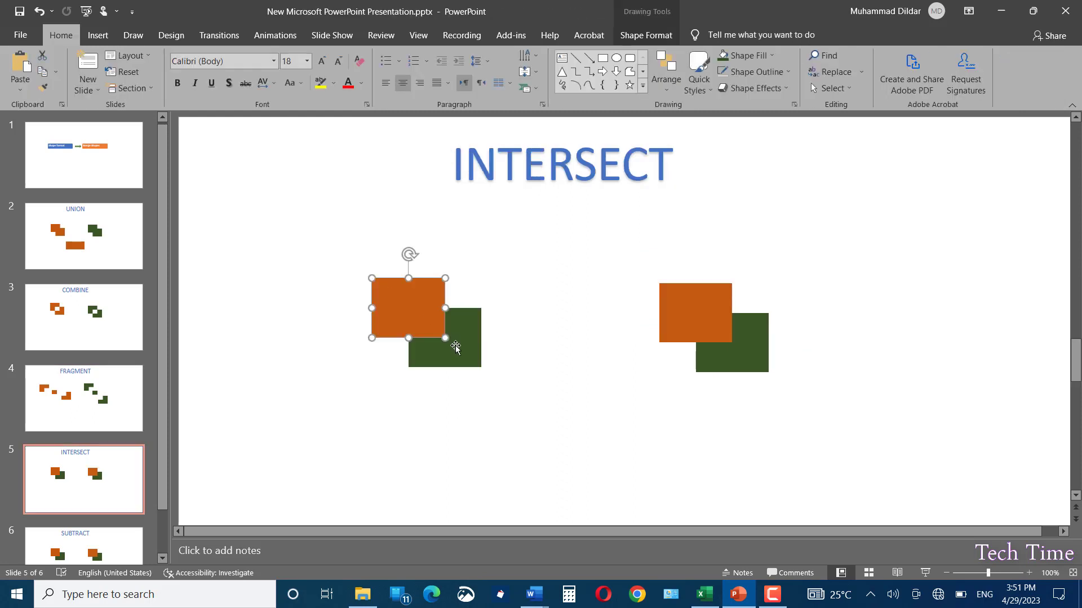
left_click(459, 347, "shift")
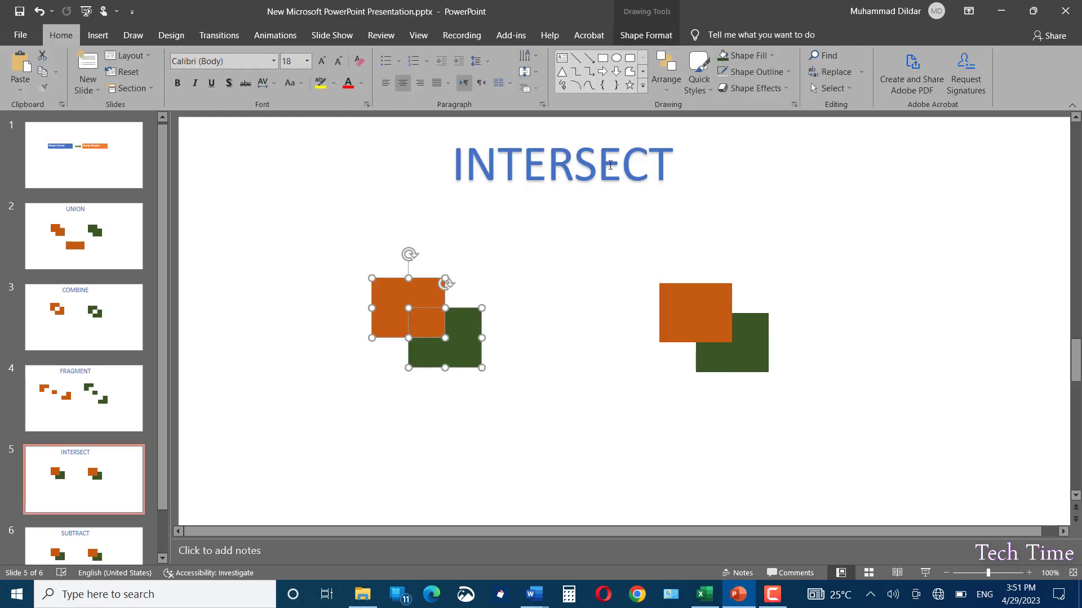
left_click(646, 35)
left_click(141, 89)
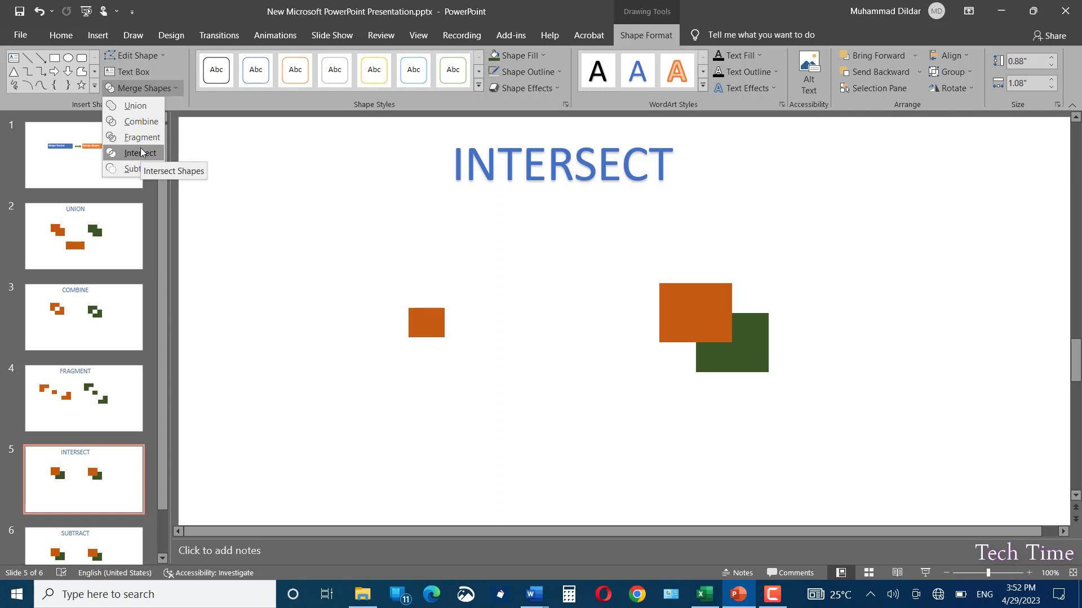
left_click(141, 152)
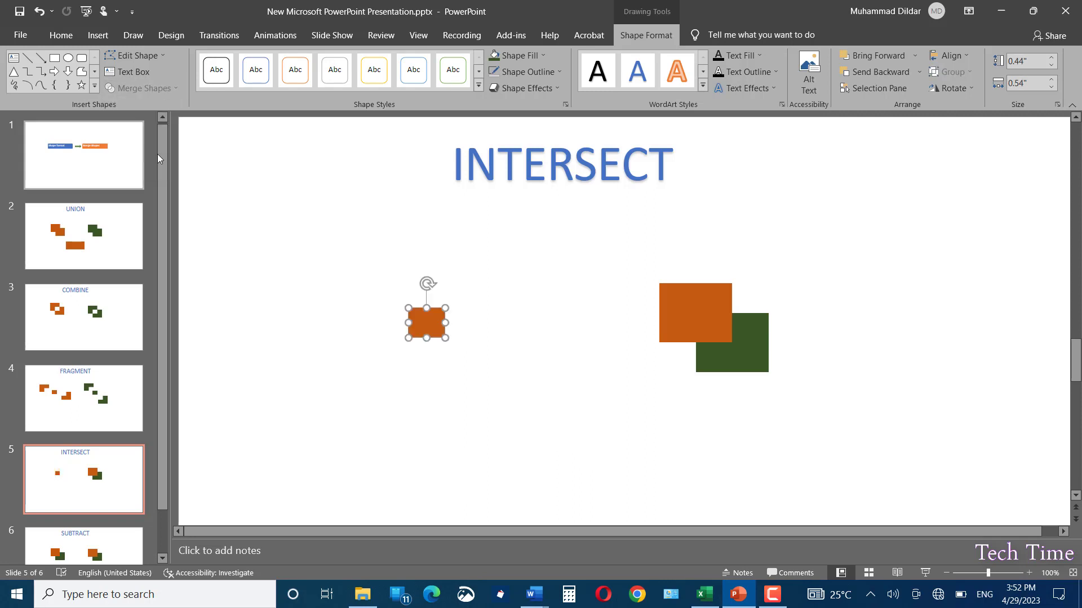
left_click(730, 356)
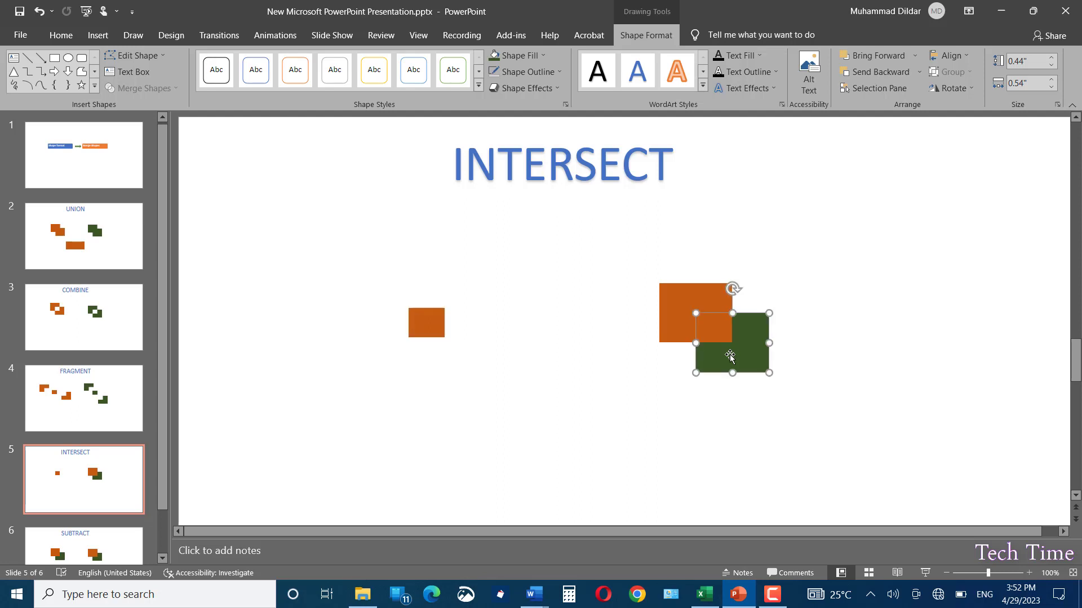
Step: Intersect the right green and orange rectangles, leaving only a small green square
left_click(672, 302, "shift")
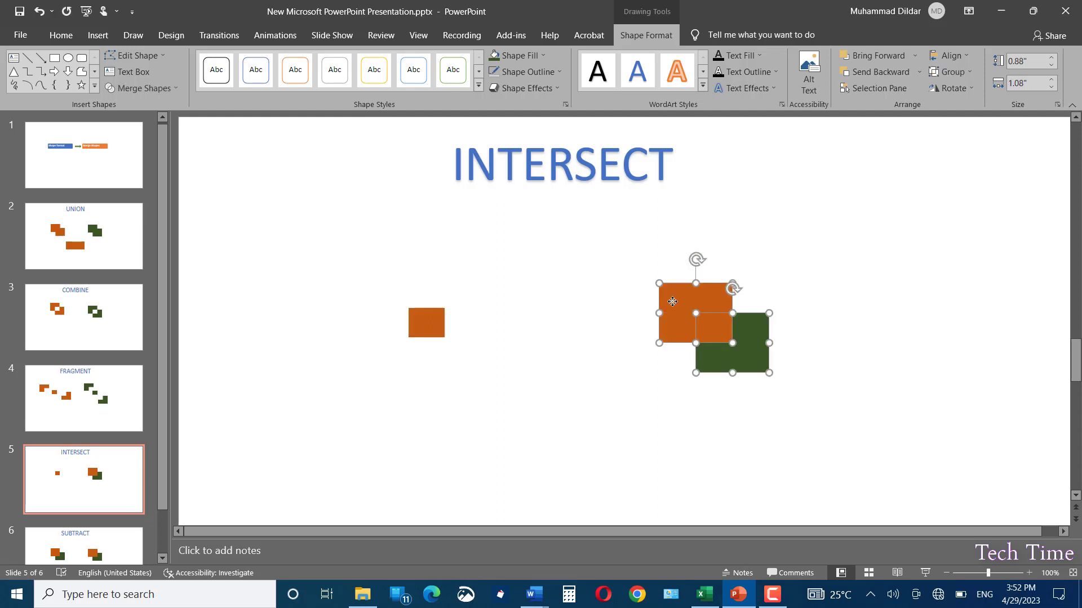
left_click(144, 89)
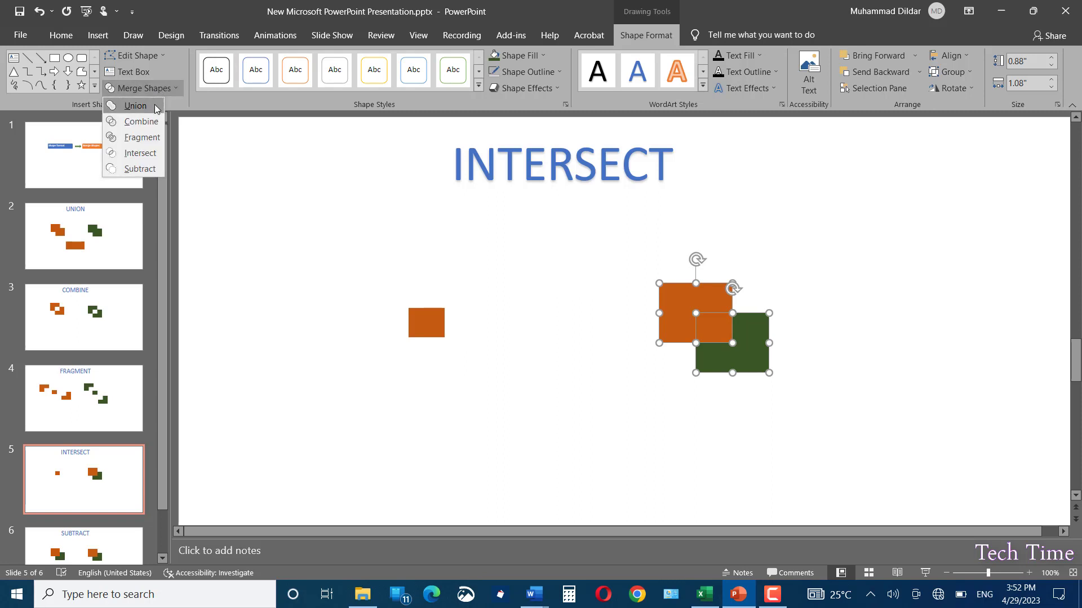
left_click(142, 151)
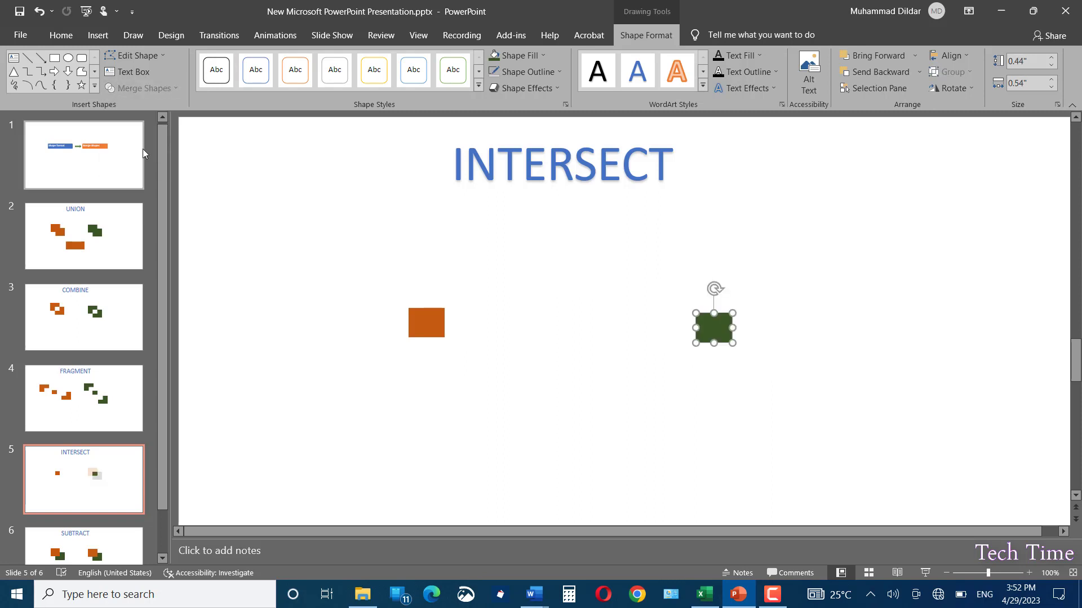
left_click(609, 303)
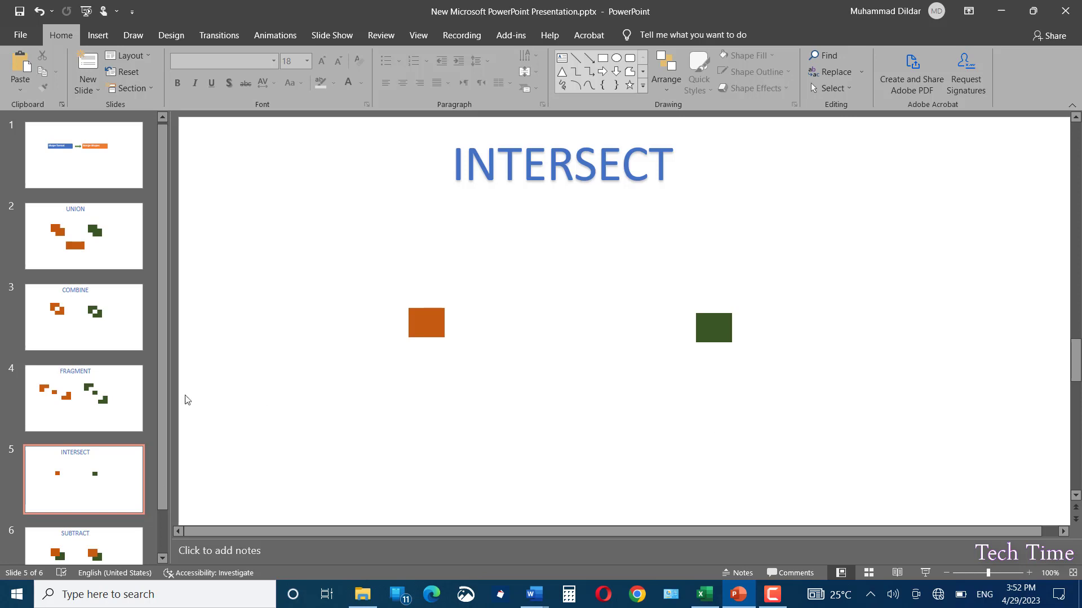
Step: On slide 6, subtract the green rectangle from the left orange one, leaving an orange L
scroll(62, 496, "down", 2)
left_click(61, 498)
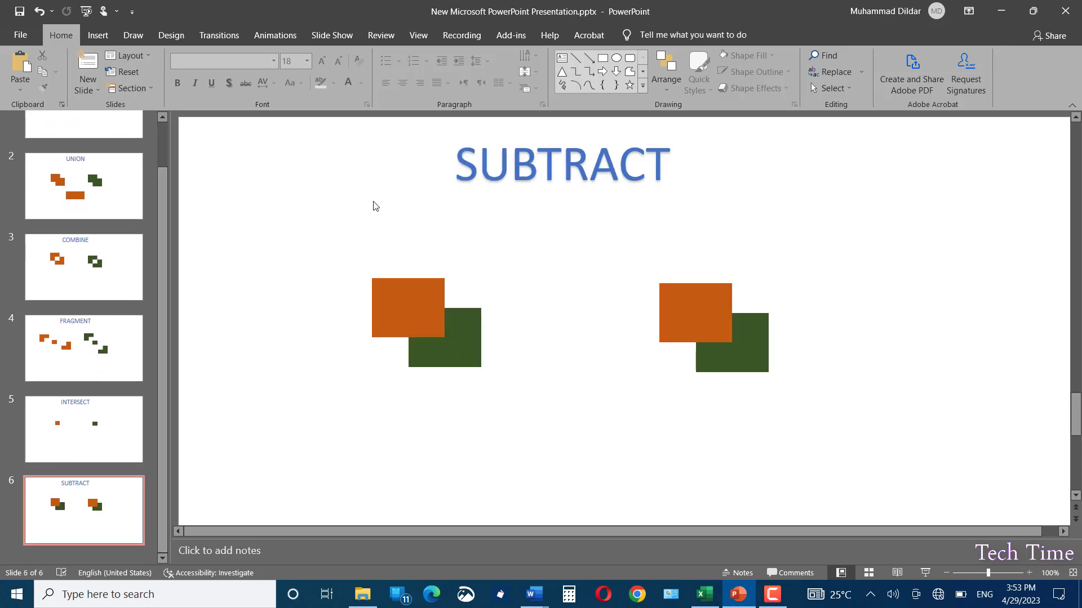
left_click(417, 308)
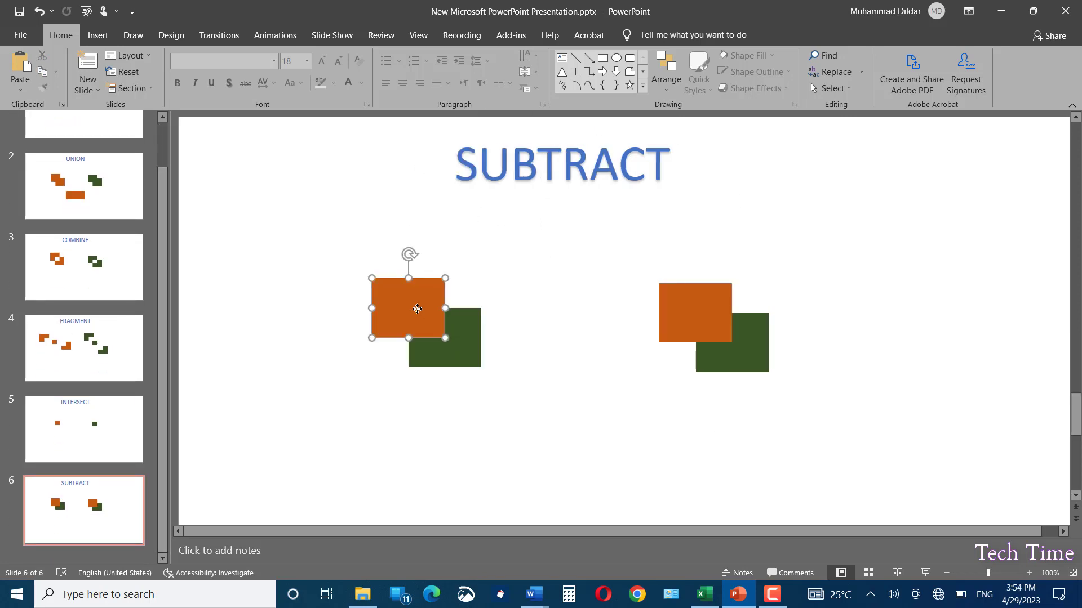
left_click(465, 359, "shift")
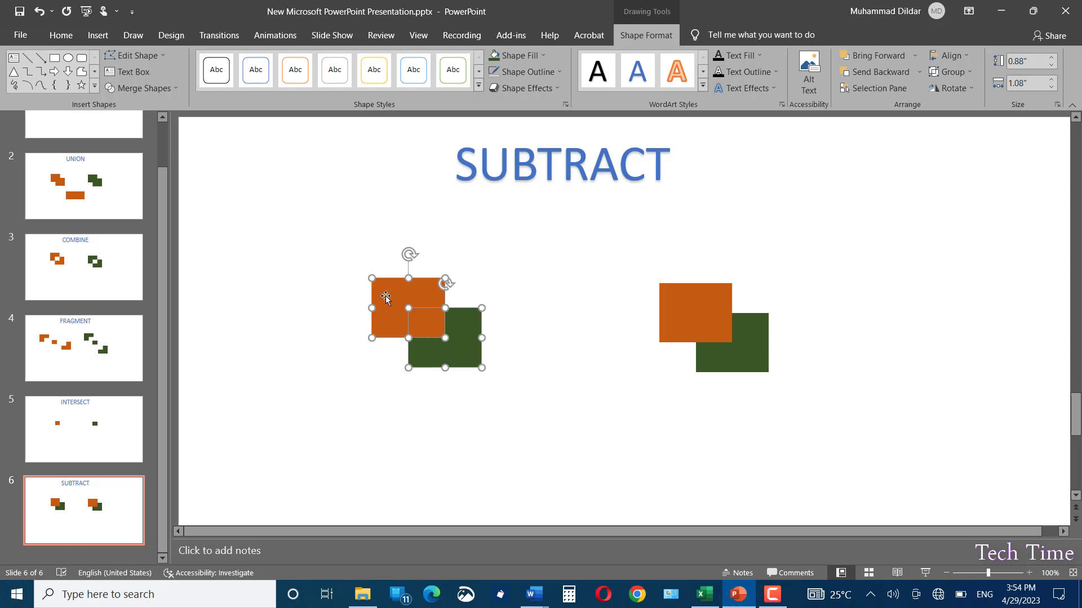
left_click(157, 91)
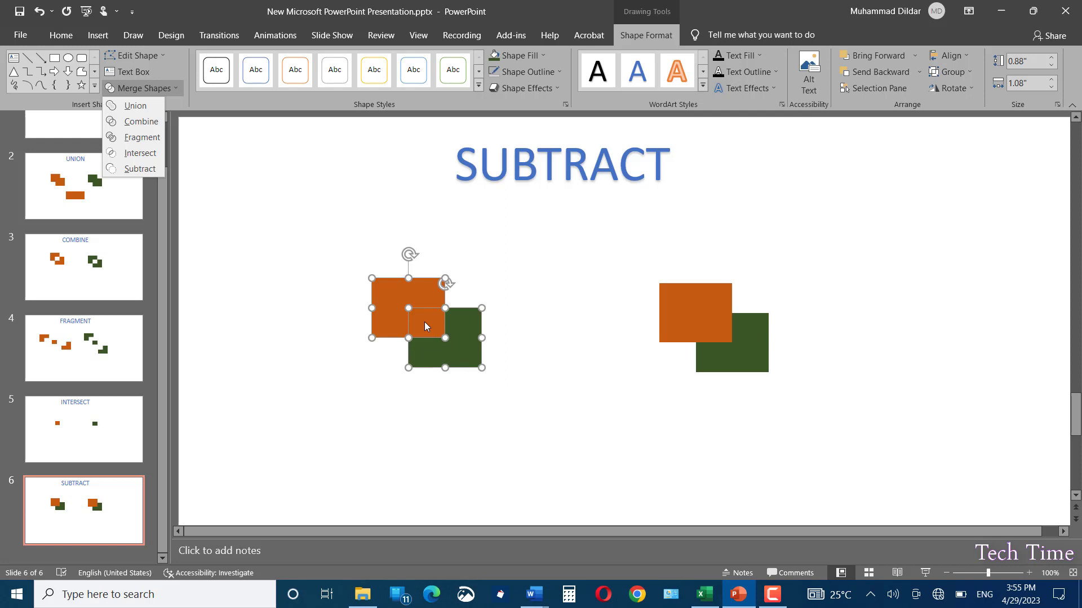
left_click(133, 169)
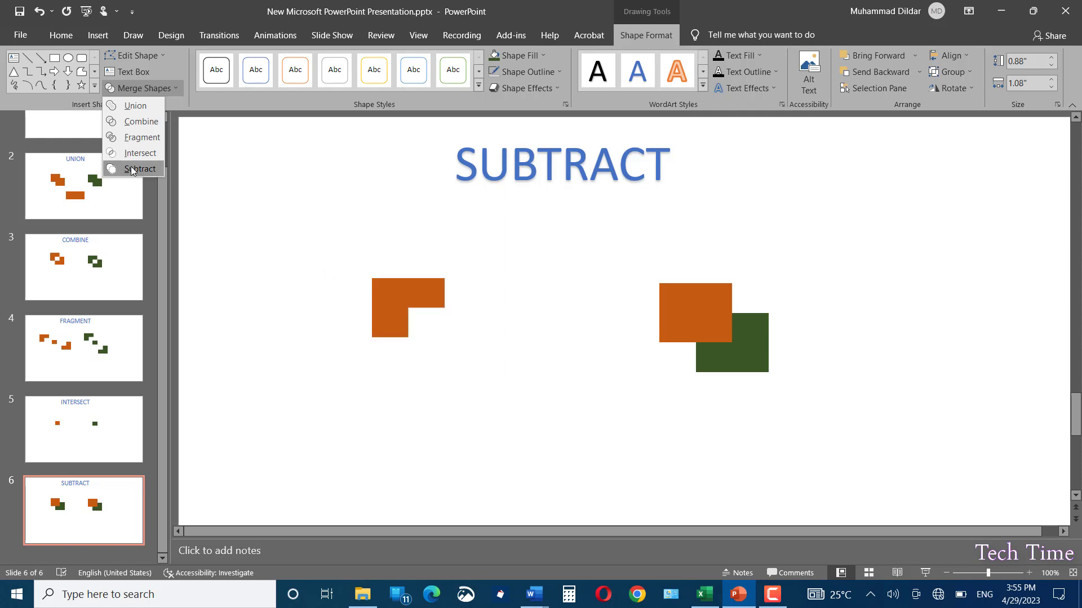
Step: Subtract the orange rectangle from the right green one, leaving a green L-shape
left_click(669, 398)
left_click(762, 362)
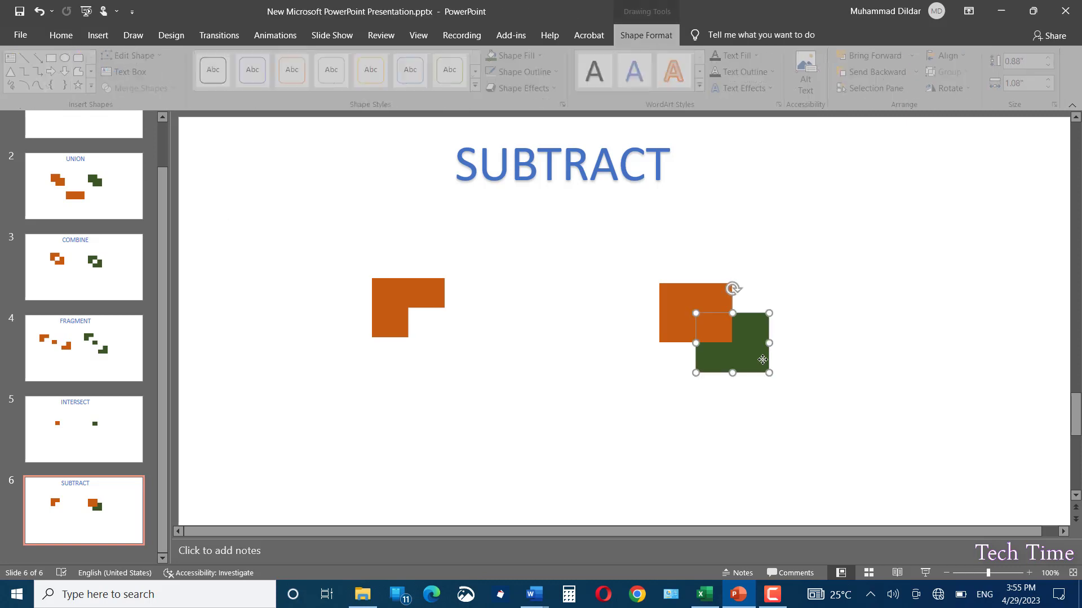
left_click(676, 314, "shift")
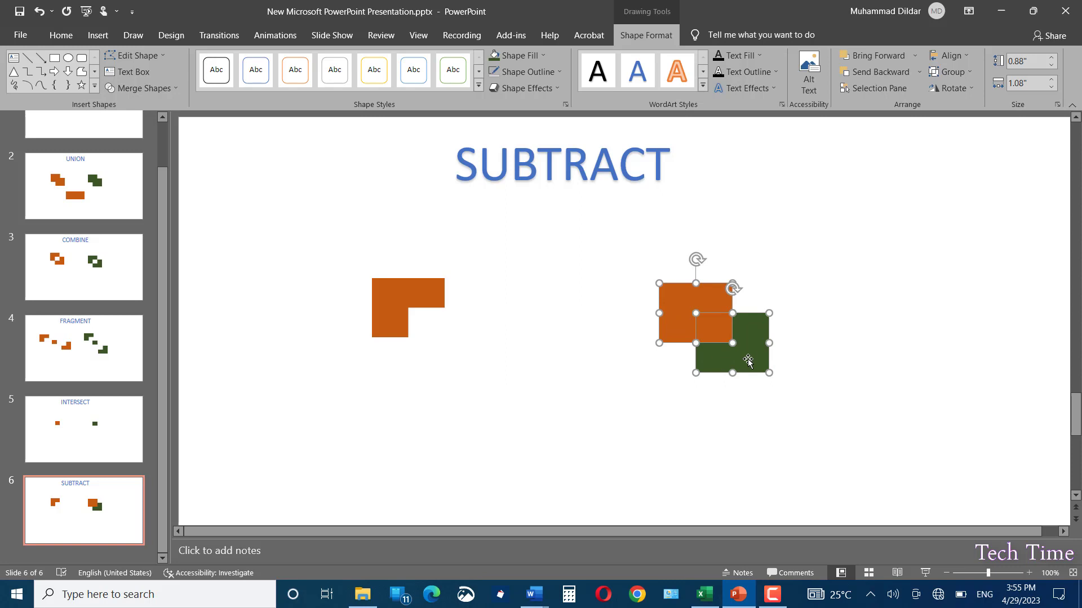
left_click(148, 88)
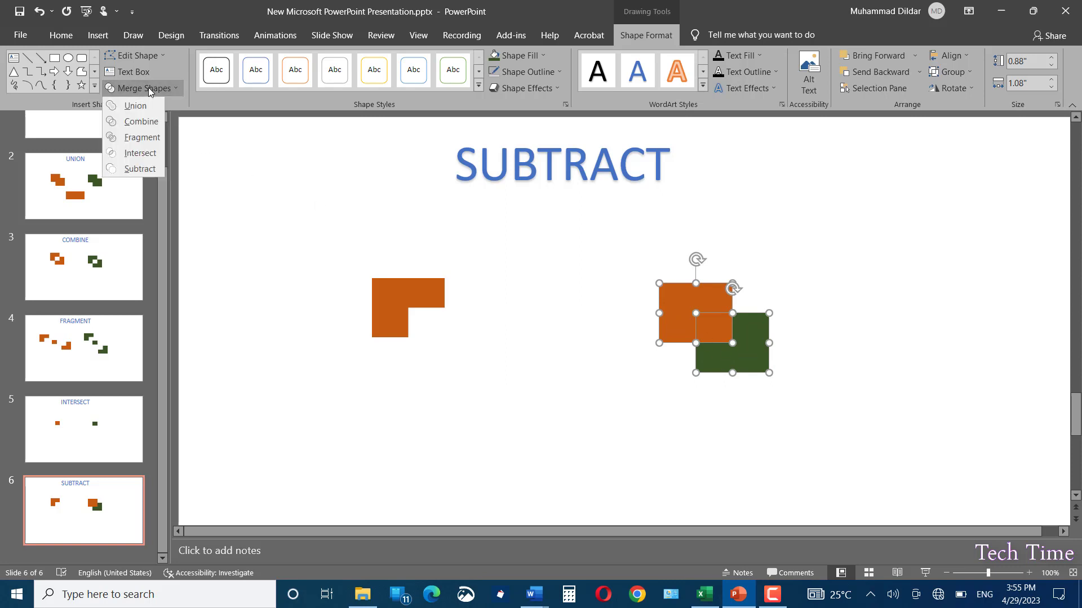
left_click(140, 169)
left_click(425, 217)
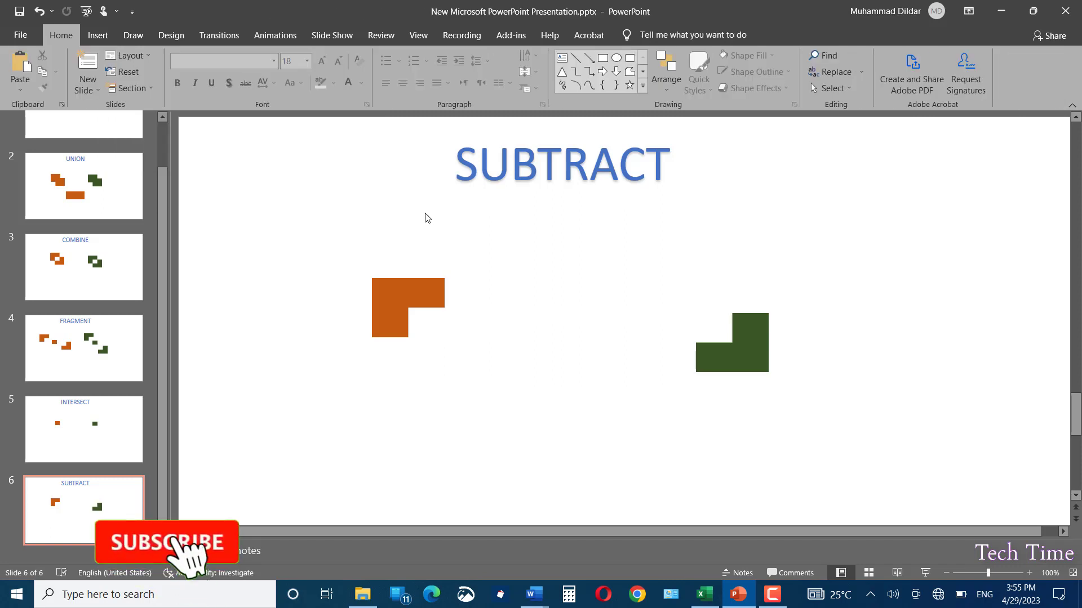